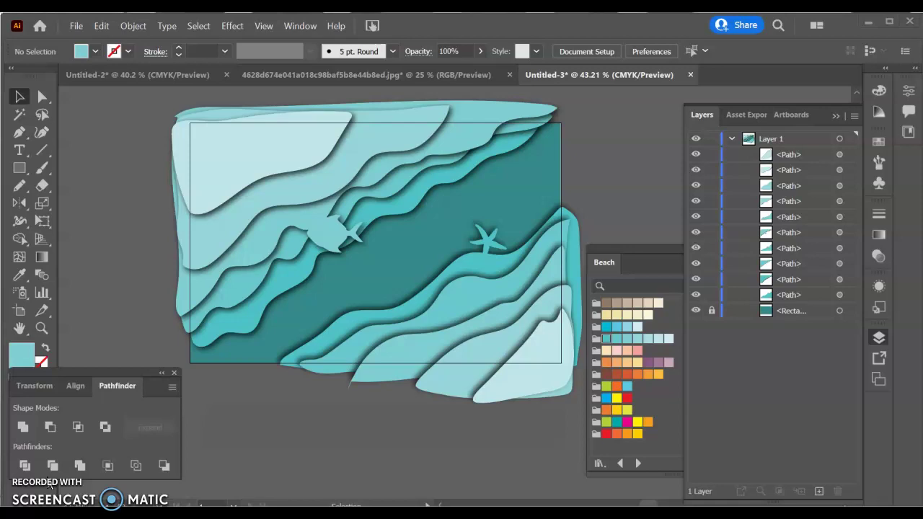
# Create a new blank document from the 17 × 11 in Print preset in Landscape orientation.
pyautogui.click(76, 25)
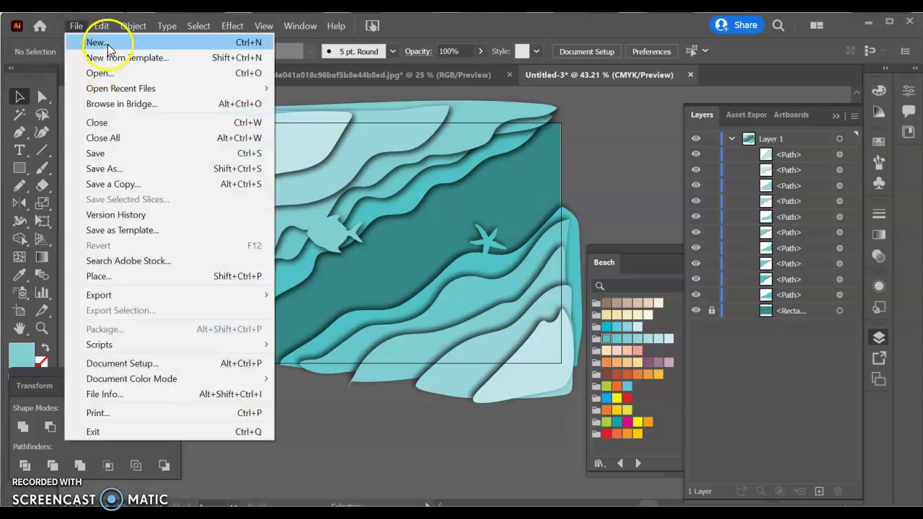
pyautogui.click(113, 43)
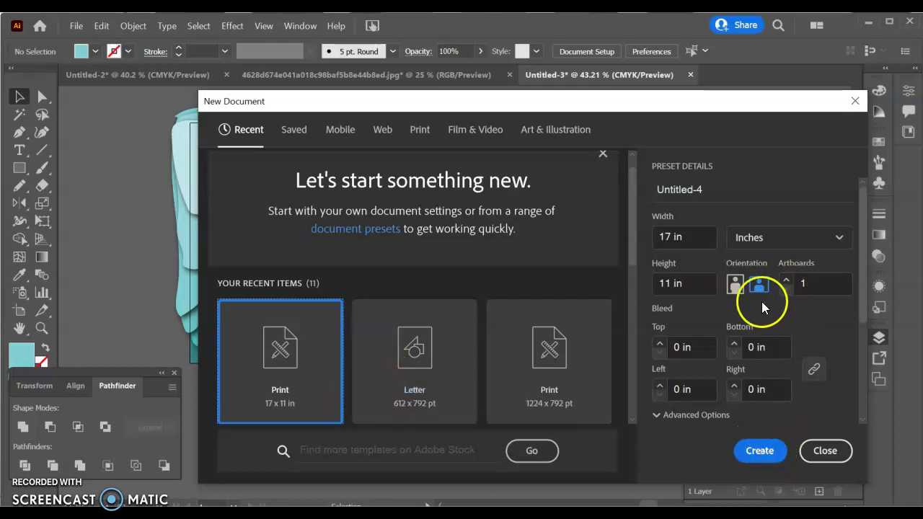
pyautogui.click(762, 454)
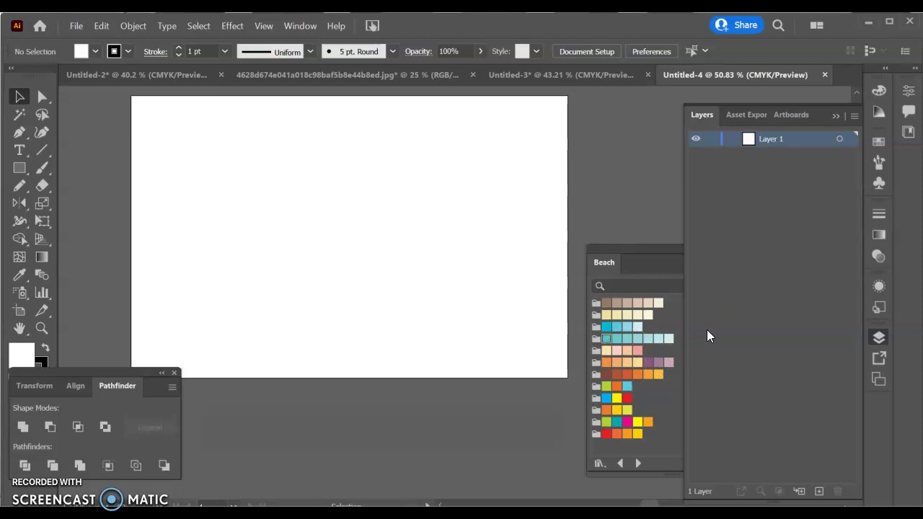
# Draw an artboard-sized rectangle and give it a dark teal 348282 fill.
pyautogui.click(20, 167)
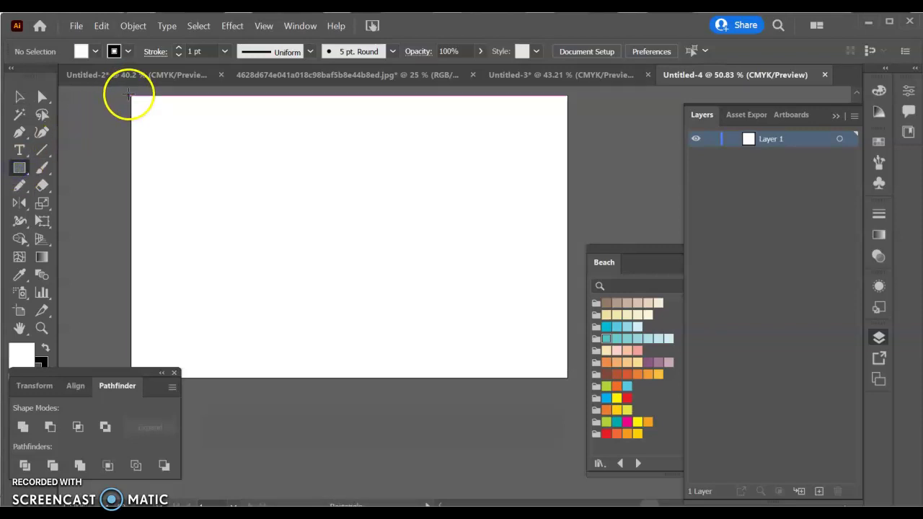
pyautogui.moveTo(131, 97); pyautogui.dragTo(570, 380)
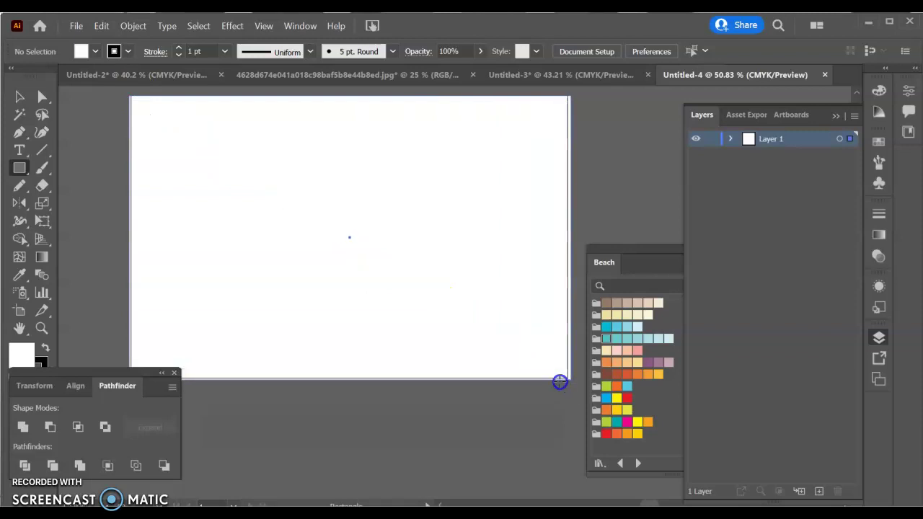
pyautogui.click(607, 338)
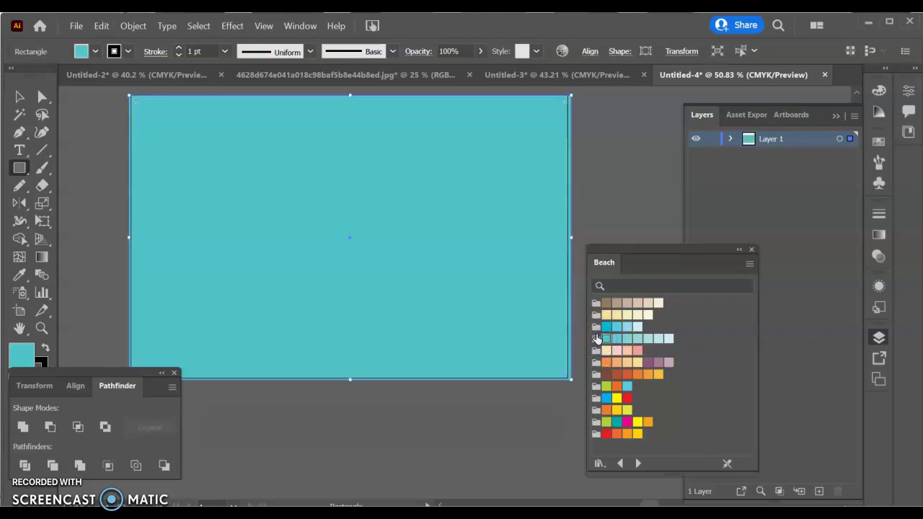
pyautogui.click(24, 357)
pyautogui.click(22, 361)
pyautogui.doubleClick(17, 361)
pyautogui.moveTo(376, 222)
pyautogui.mouseDown()
pyautogui.moveTo(379, 212)
pyautogui.moveTo(379, 270)
pyautogui.moveTo(381, 259)
pyautogui.mouseUp()
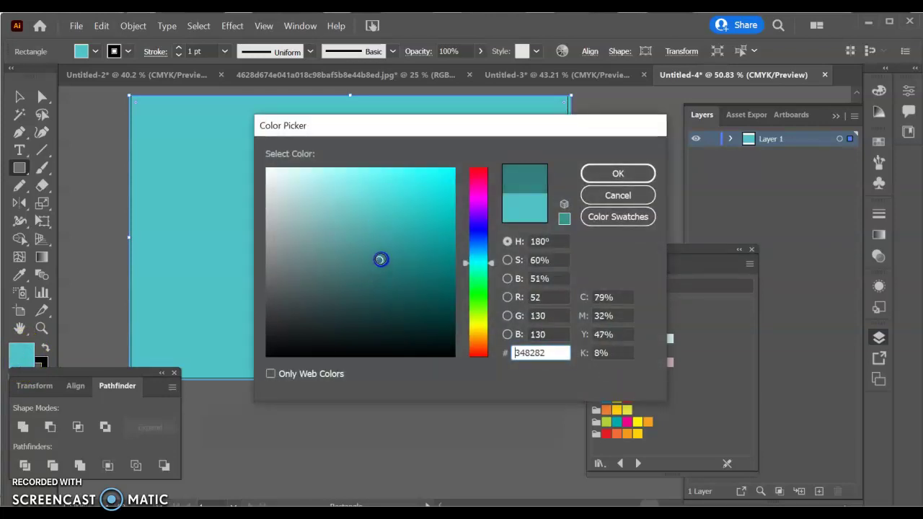
pyautogui.click(627, 172)
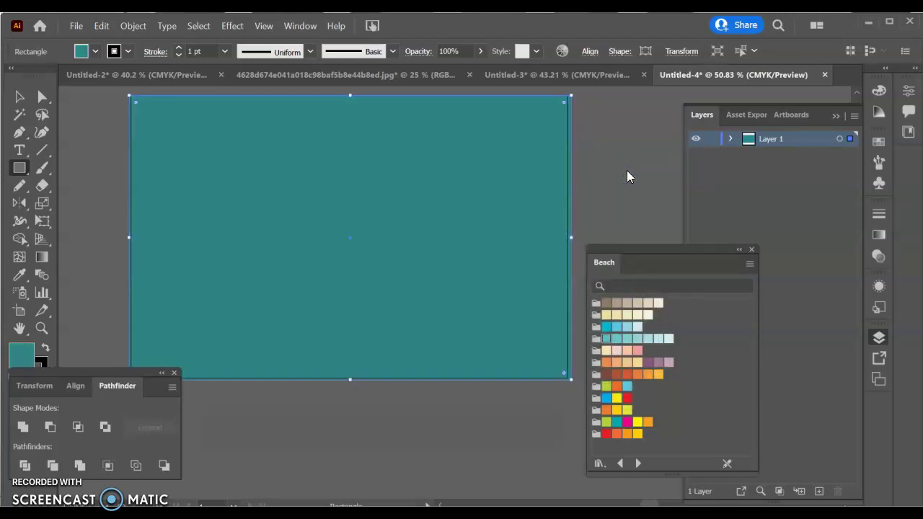
# Lock the dark teal background rectangle in Layer 1.
pyautogui.click(732, 139)
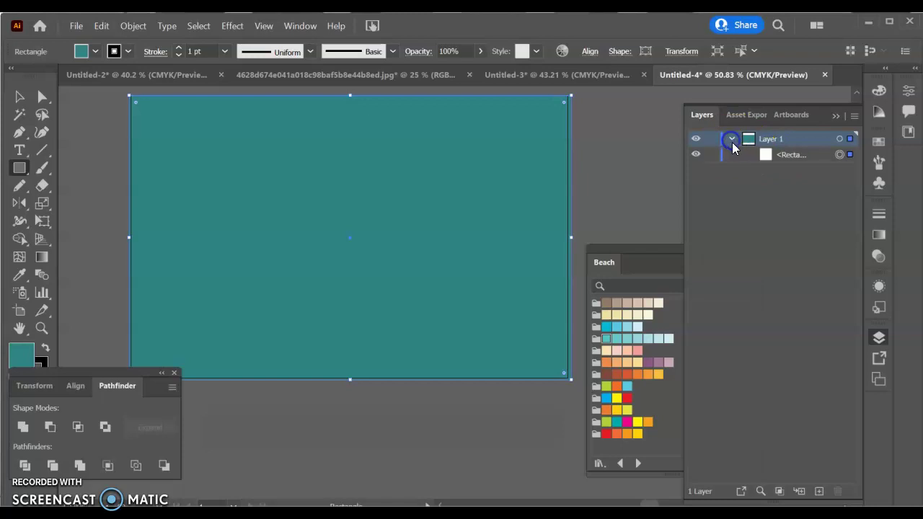
pyautogui.click(731, 159)
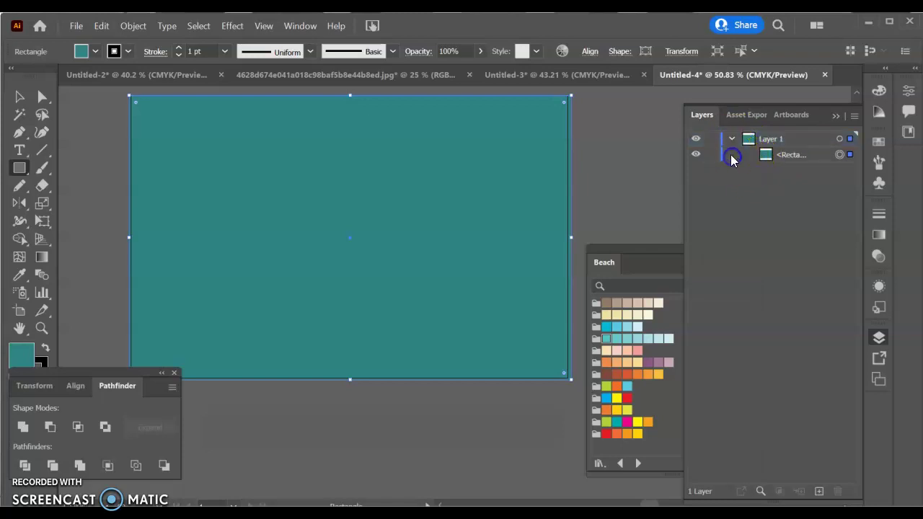
pyautogui.click(712, 156)
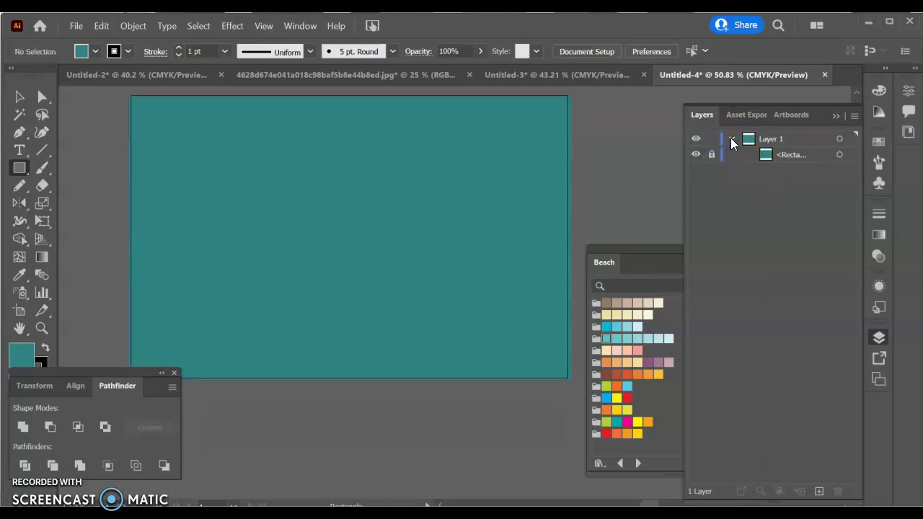
pyautogui.click(732, 140)
pyautogui.click(731, 140)
# Draw a second artboard-sized rectangle in the first Water 2 teal and pencil a wavy closed blob in its middle.
pyautogui.click(625, 339)
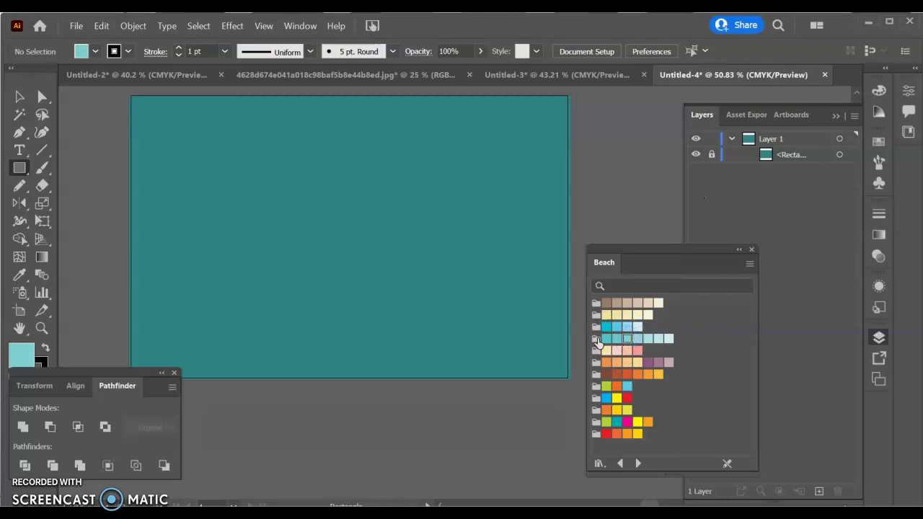
pyautogui.moveTo(124, 90); pyautogui.dragTo(575, 383)
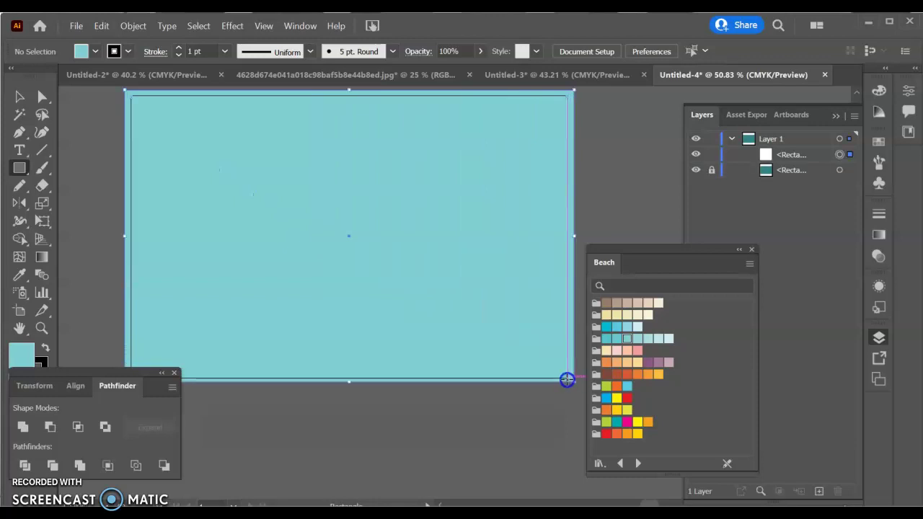
pyautogui.click(617, 345)
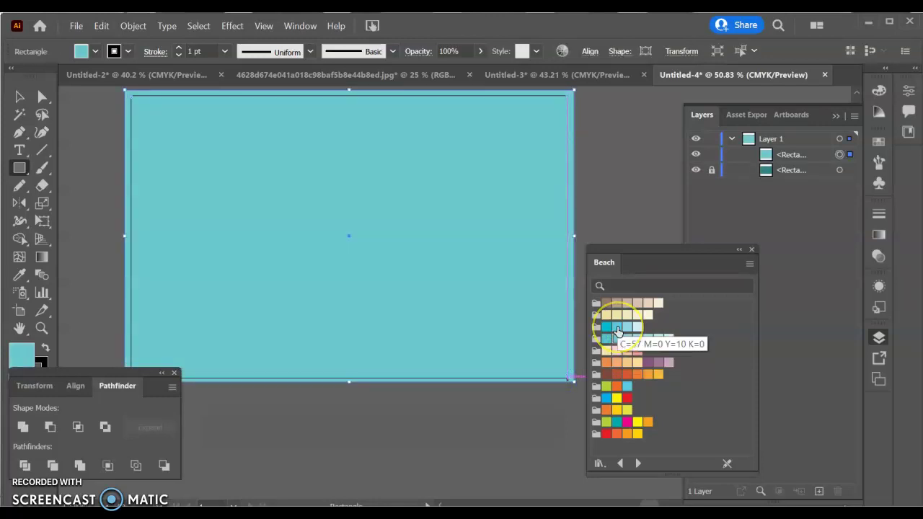
pyautogui.click(605, 339)
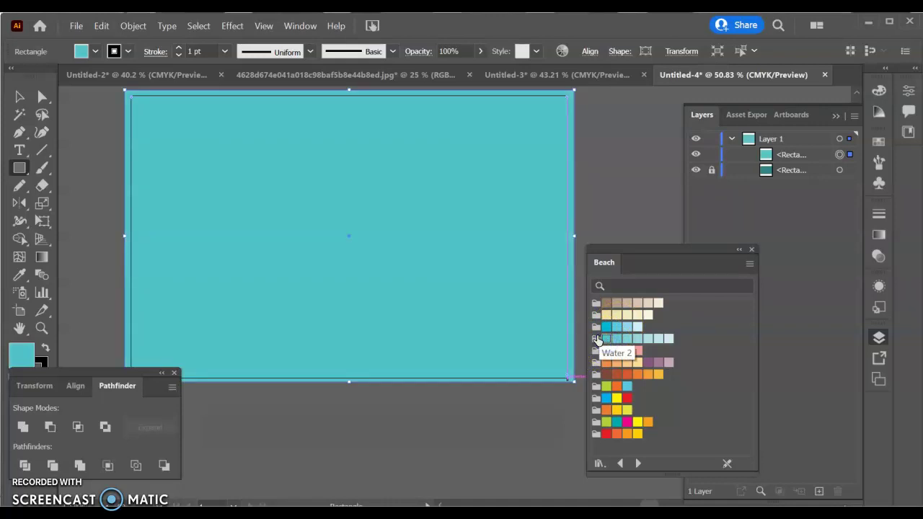
pyautogui.click(19, 186)
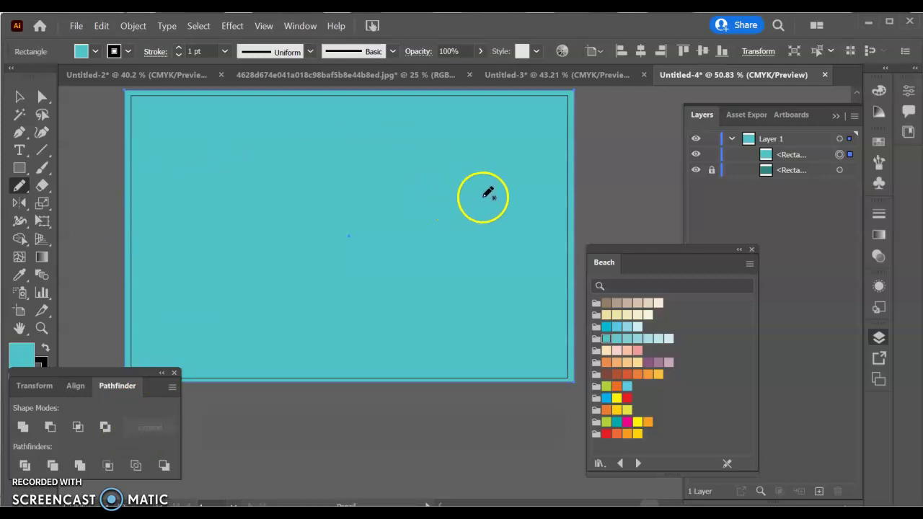
pyautogui.moveTo(483, 197)
pyautogui.mouseDown()
pyautogui.moveTo(379, 164)
pyautogui.moveTo(270, 183)
pyautogui.moveTo(230, 221)
pyautogui.moveTo(226, 283)
pyautogui.moveTo(262, 290)
pyautogui.moveTo(299, 274)
pyautogui.moveTo(360, 301)
pyautogui.moveTo(415, 268)
pyautogui.moveTo(474, 262)
pyautogui.moveTo(469, 186)
pyautogui.mouseUp()
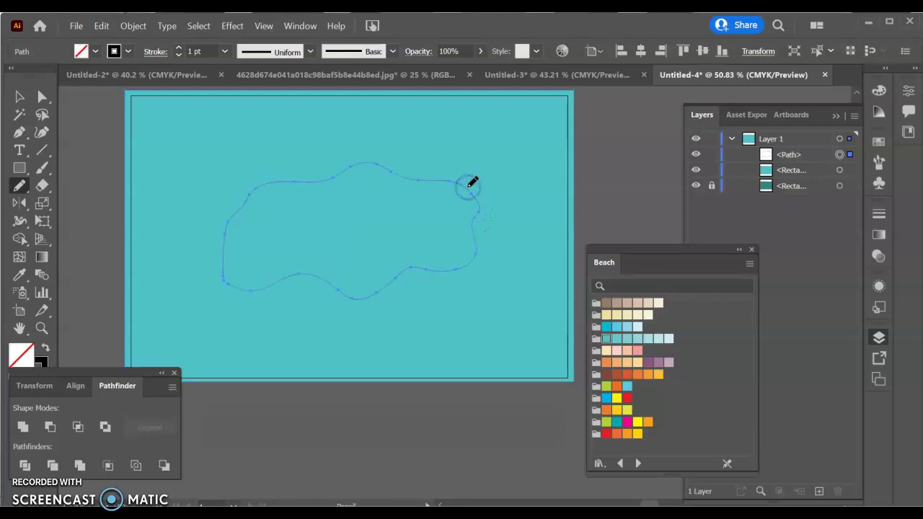
# Subtract the wavy blob from the lighter rectangle with Pathfinder Minus Front.
pyautogui.click(18, 97)
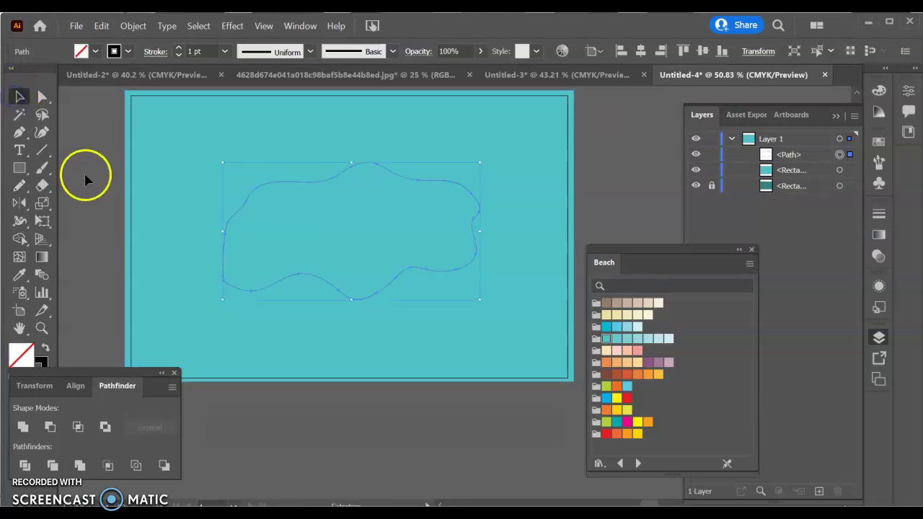
pyautogui.moveTo(106, 180); pyautogui.dragTo(258, 261)
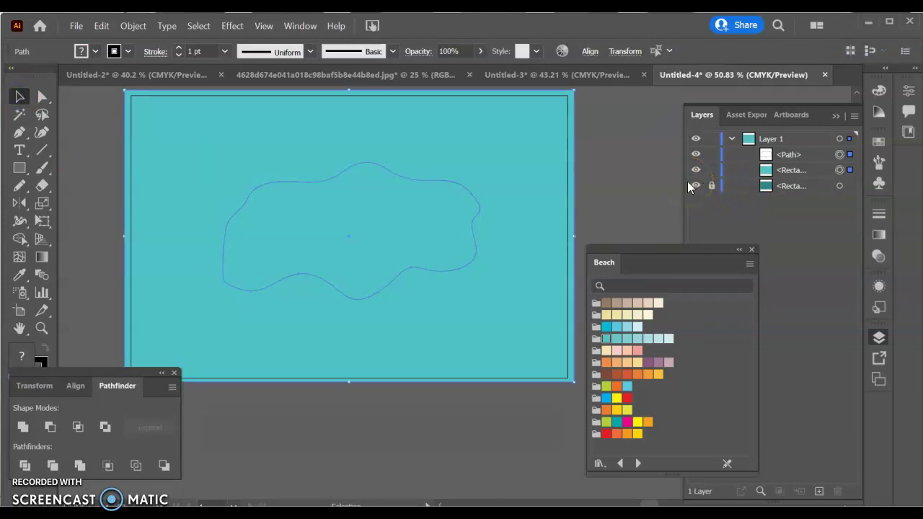
pyautogui.click(48, 427)
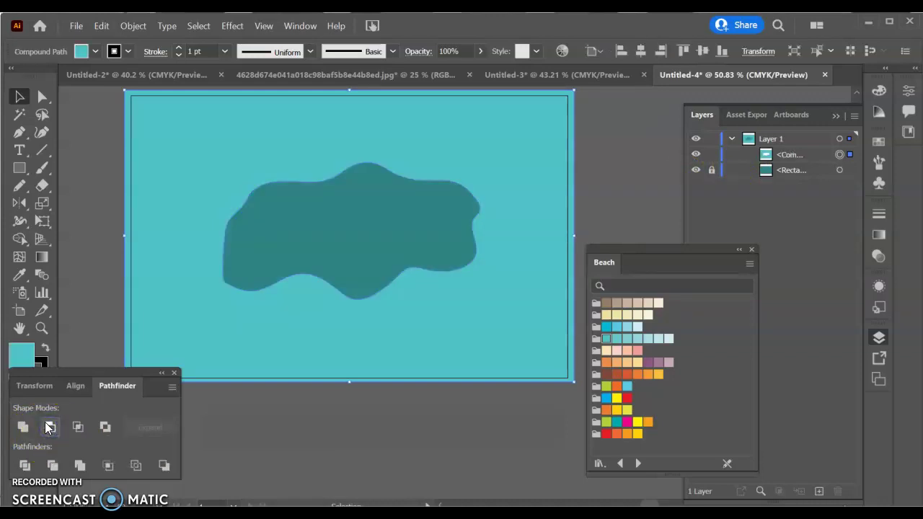
pyautogui.moveTo(765, 154); pyautogui.dragTo(711, 160)
pyautogui.click(712, 155)
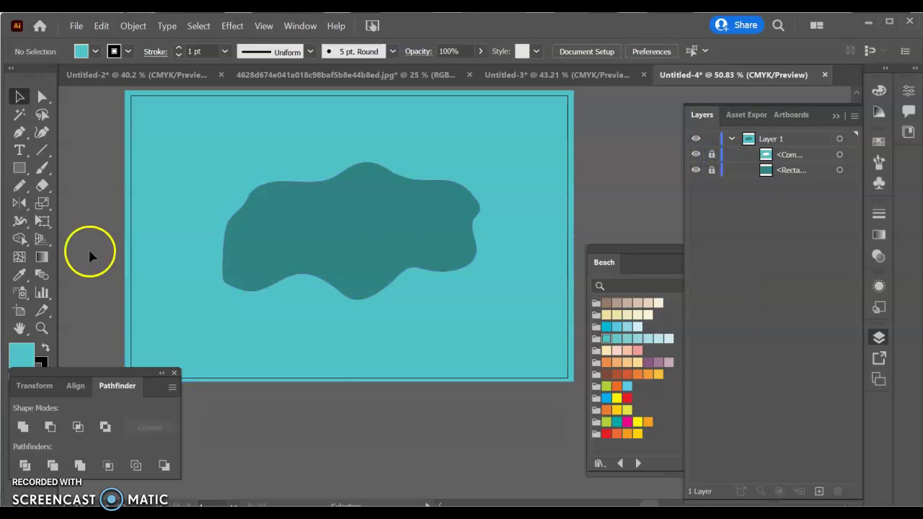
pyautogui.click(714, 156)
# Set the cut-out shape's stroke to None and lock its layer.
pyautogui.click(103, 170)
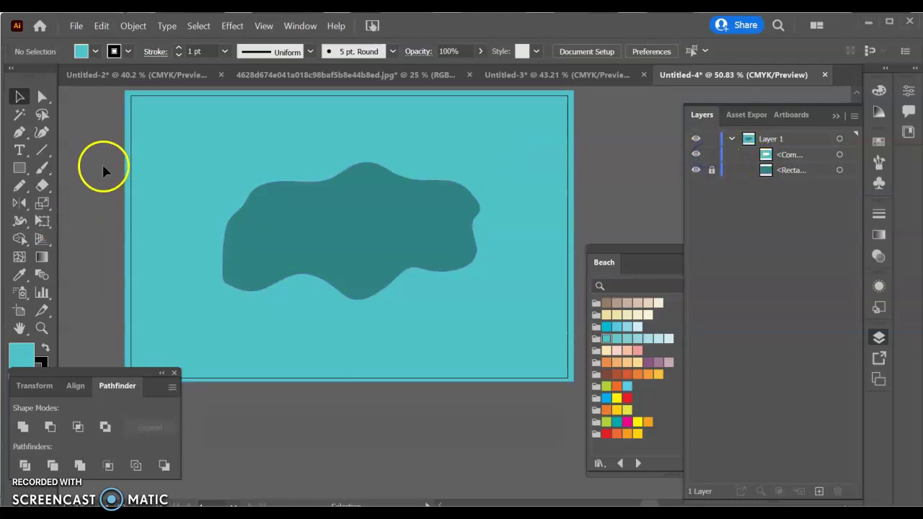
pyautogui.click(274, 248)
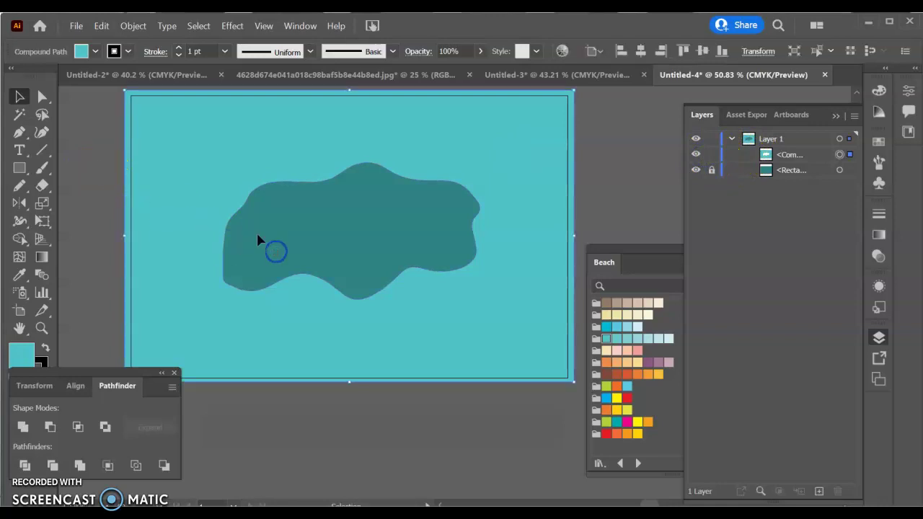
pyautogui.click(128, 51)
pyautogui.click(27, 75)
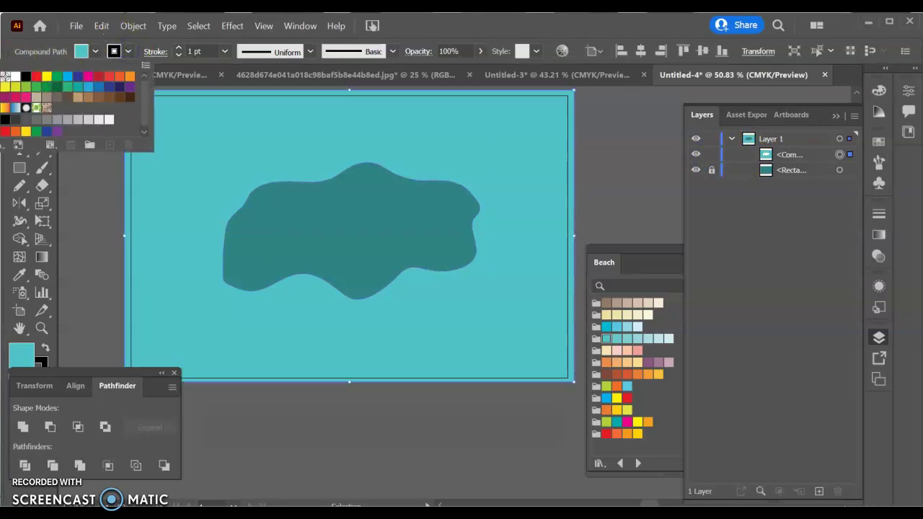
pyautogui.click(5, 76)
pyautogui.click(82, 289)
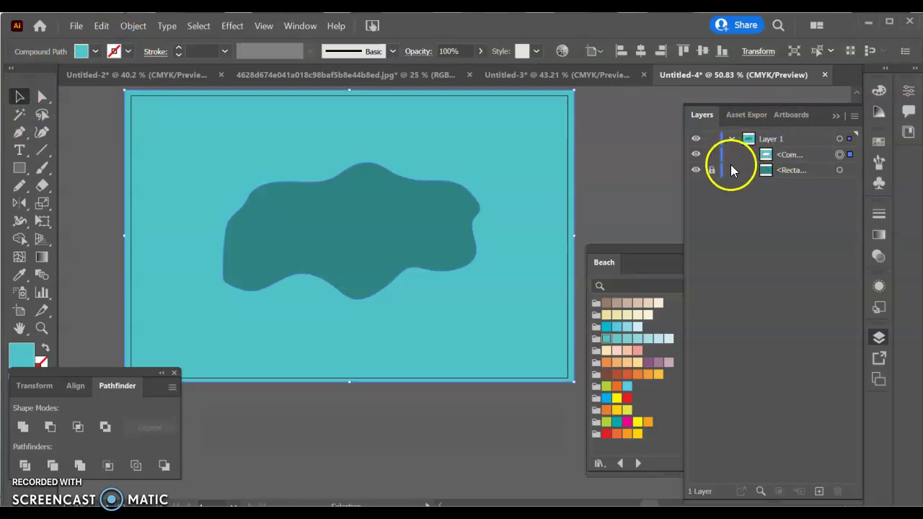
pyautogui.click(712, 154)
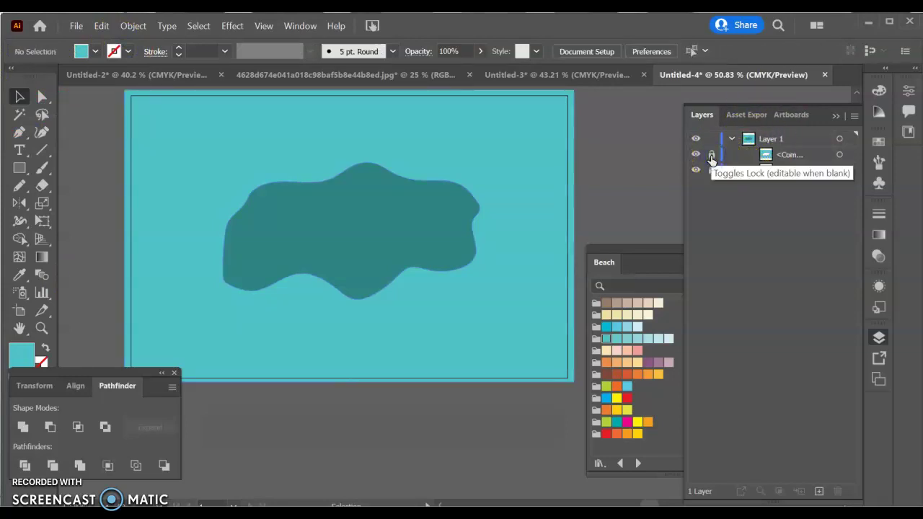
pyautogui.click(627, 342)
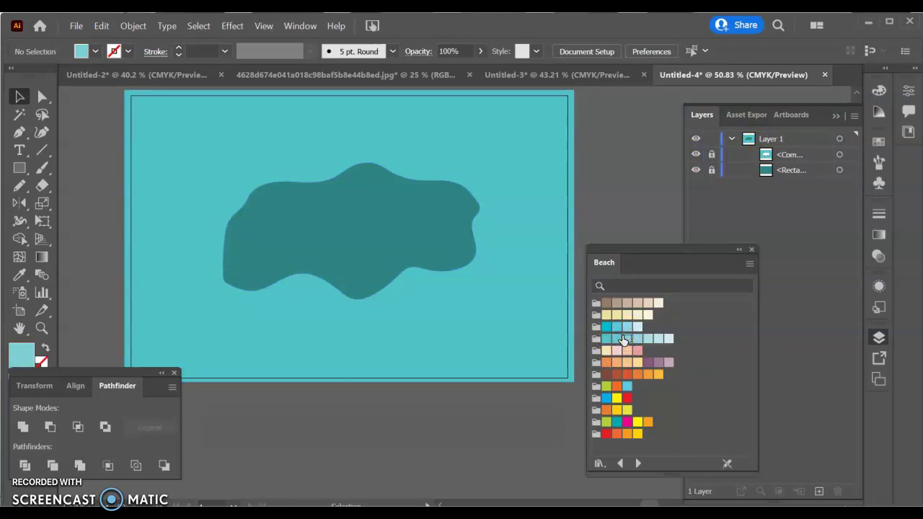
# Draw a light cyan artboard-sized rectangle as an outline and pencil a wavy shape around the dark blob.
pyautogui.click(20, 167)
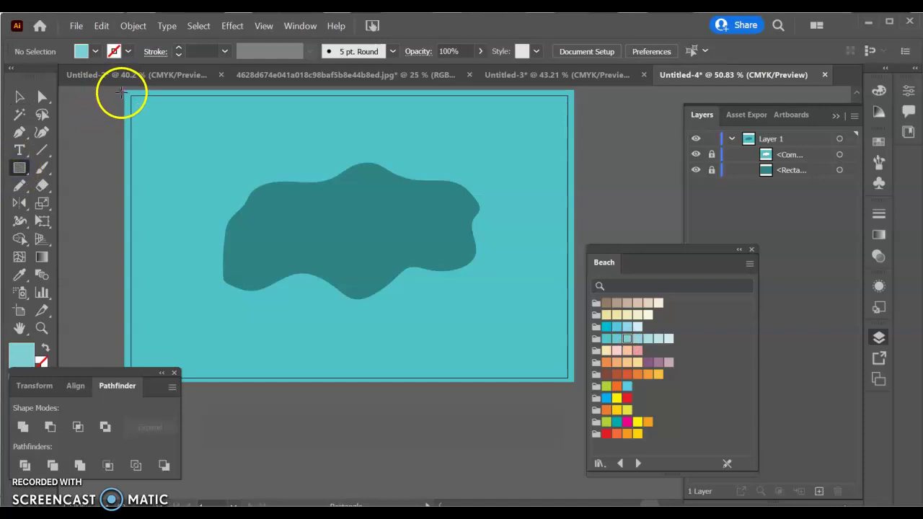
pyautogui.moveTo(120, 91); pyautogui.dragTo(567, 381)
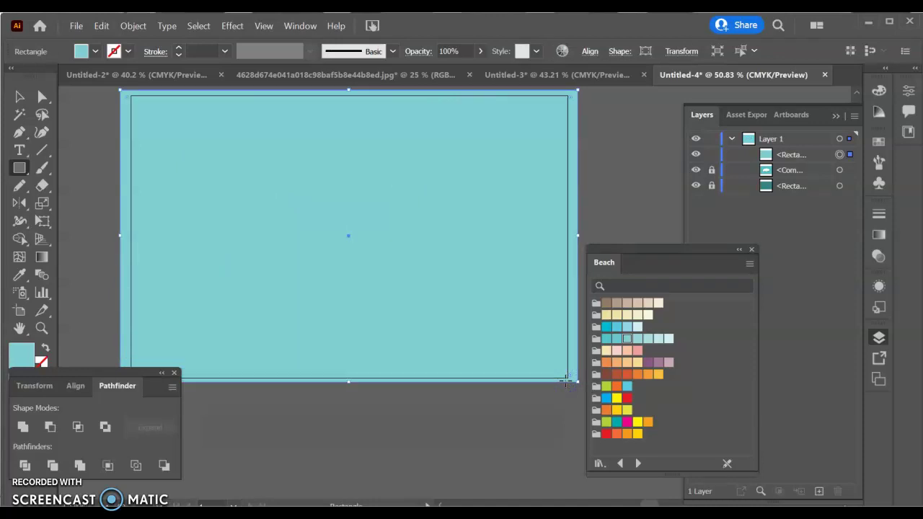
pyautogui.click(45, 349)
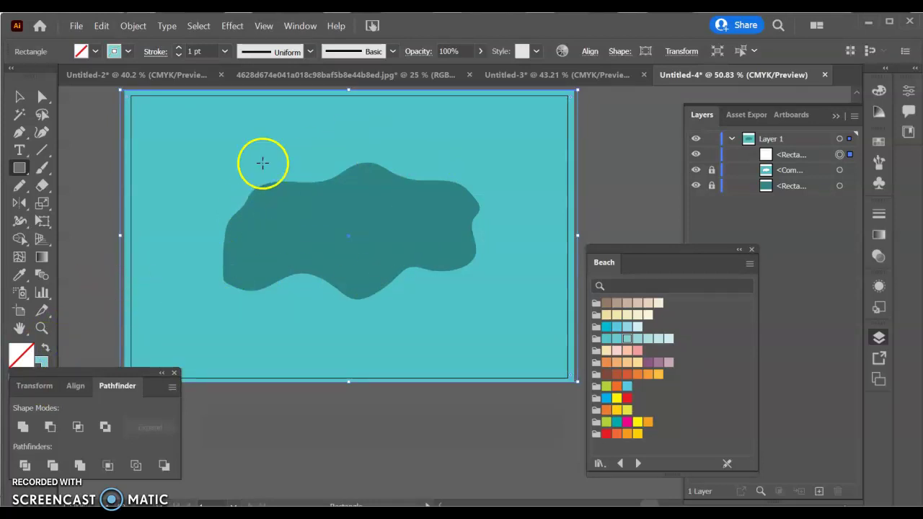
pyautogui.click(19, 186)
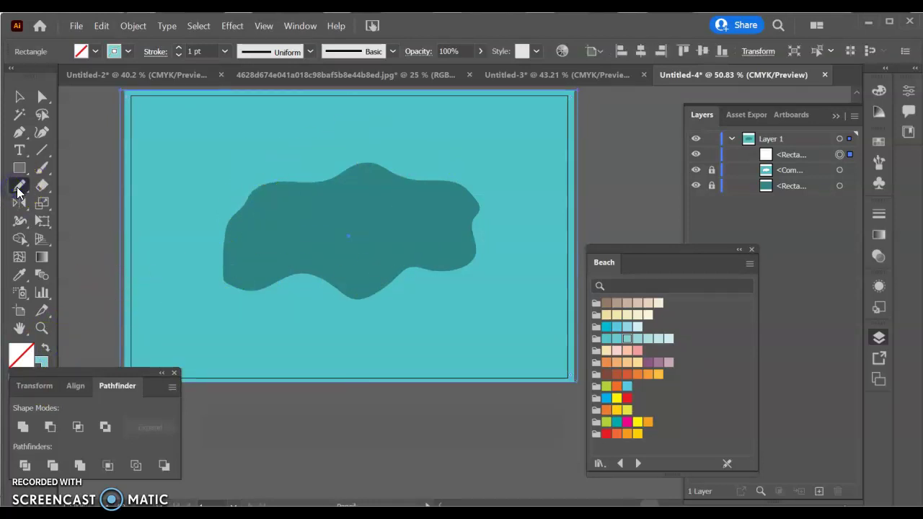
pyautogui.moveTo(425, 160)
pyautogui.mouseDown()
pyautogui.moveTo(354, 142)
pyautogui.moveTo(251, 161)
pyautogui.moveTo(195, 213)
pyautogui.moveTo(184, 256)
pyautogui.moveTo(192, 300)
pyautogui.moveTo(220, 324)
pyautogui.moveTo(257, 327)
pyautogui.moveTo(309, 305)
pyautogui.moveTo(337, 318)
pyautogui.moveTo(361, 312)
pyautogui.moveTo(386, 282)
pyautogui.moveTo(418, 297)
pyautogui.moveTo(444, 285)
pyautogui.moveTo(490, 245)
pyautogui.moveTo(495, 221)
pyautogui.moveTo(478, 175)
pyautogui.moveTo(422, 158)
pyautogui.mouseUp()
pyautogui.click(475, 147)
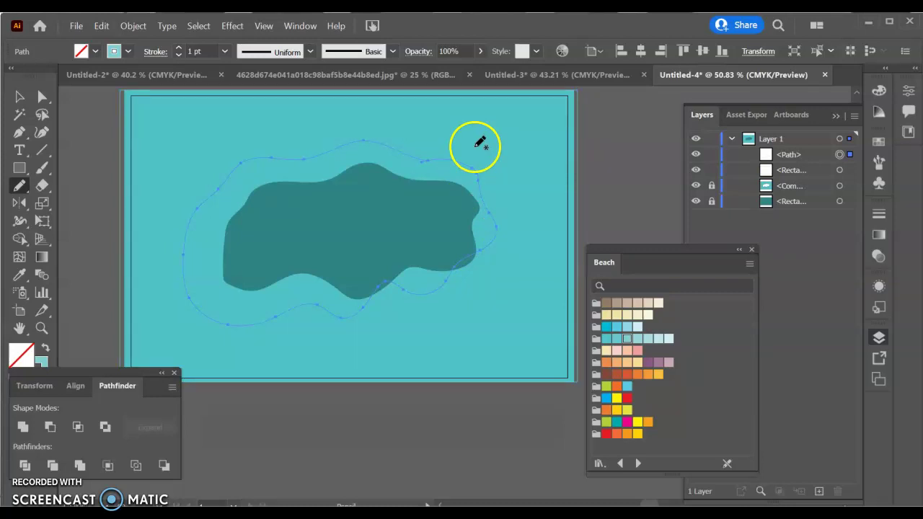
# Cut the wavy shape out of the cyan rectangle with Minus Front and nudge it into place.
pyautogui.press('v')
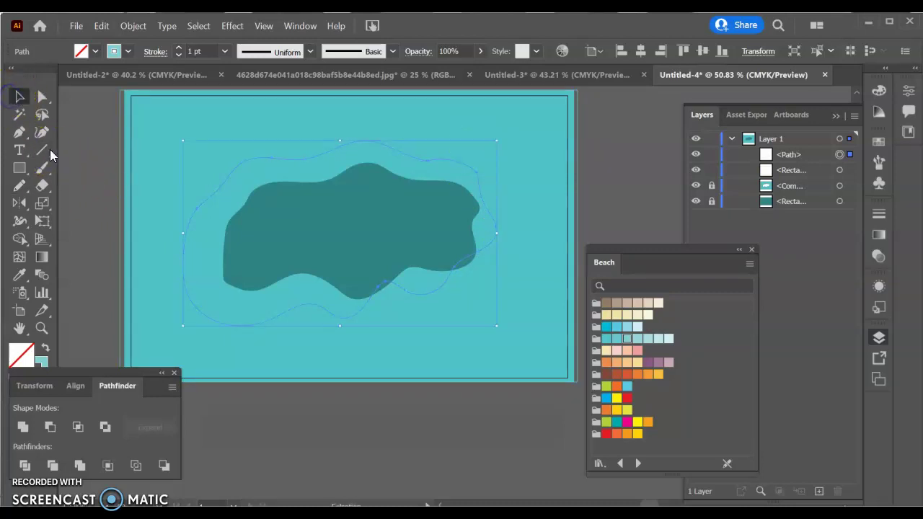
pyautogui.keyDown('shift'); pyautogui.click(243, 237); pyautogui.keyUp('shift')
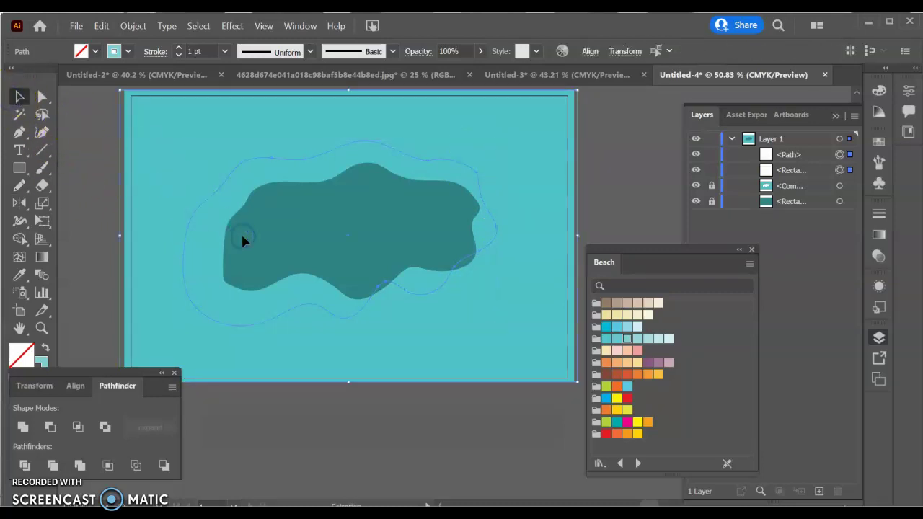
pyautogui.click(48, 428)
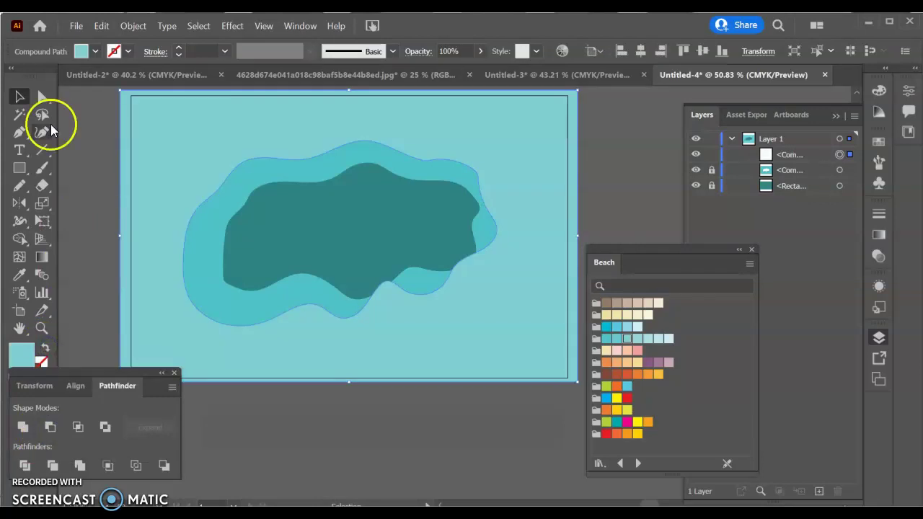
pyautogui.click(19, 96)
pyautogui.moveTo(194, 163); pyautogui.dragTo(200, 163)
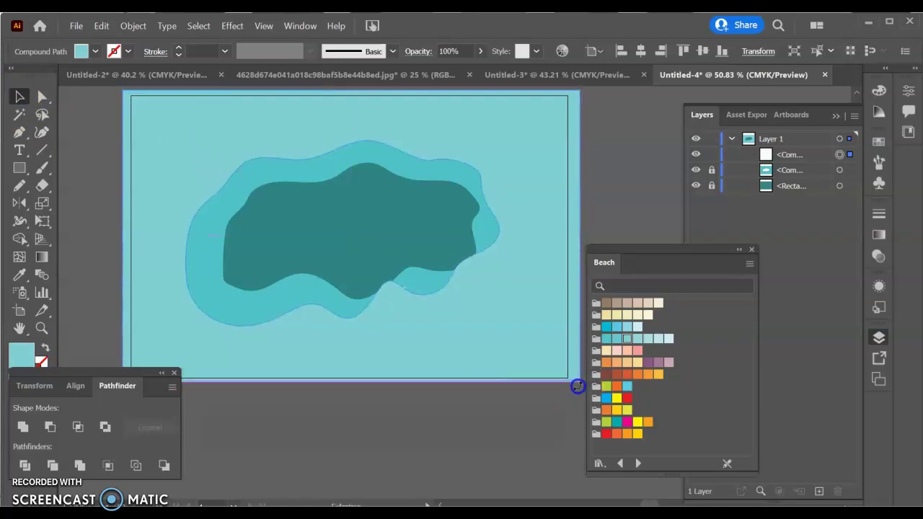
pyautogui.moveTo(576, 390); pyautogui.dragTo(567, 383)
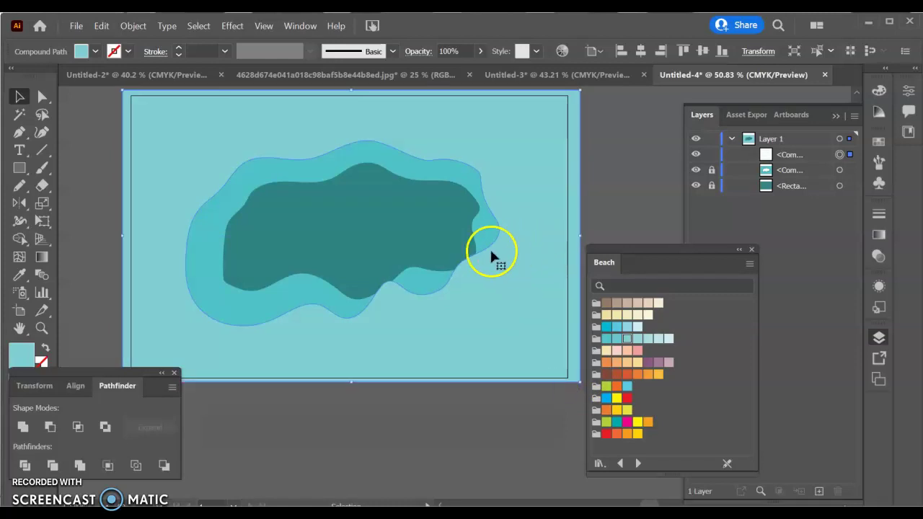
# Lock the new cyan cut-out layer.
pyautogui.click(710, 161)
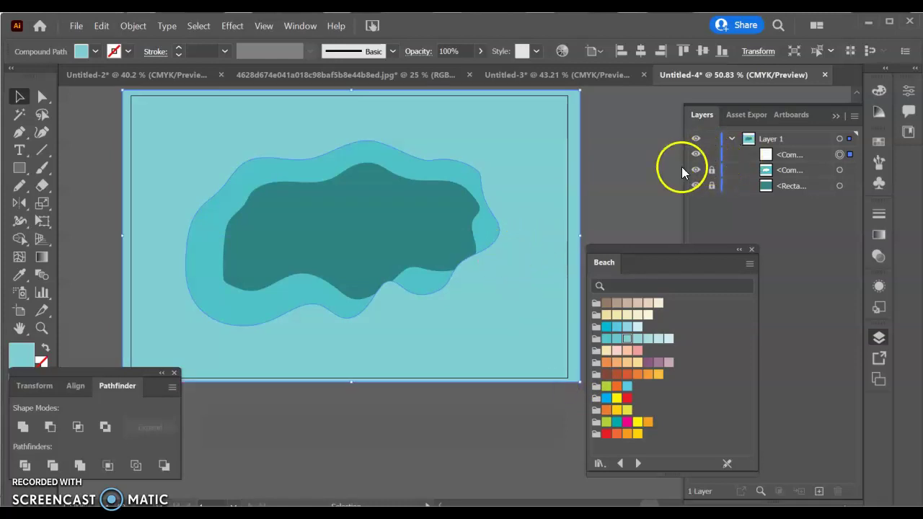
pyautogui.click(711, 155)
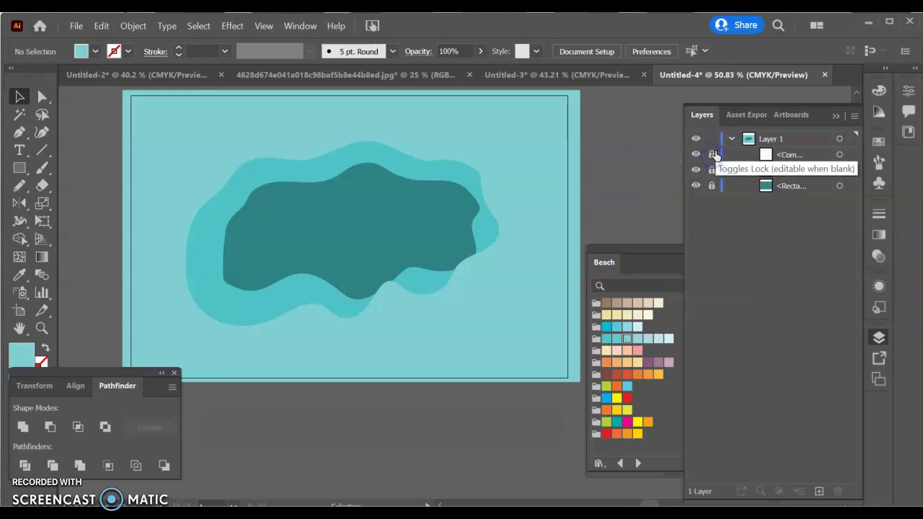
pyautogui.click(20, 167)
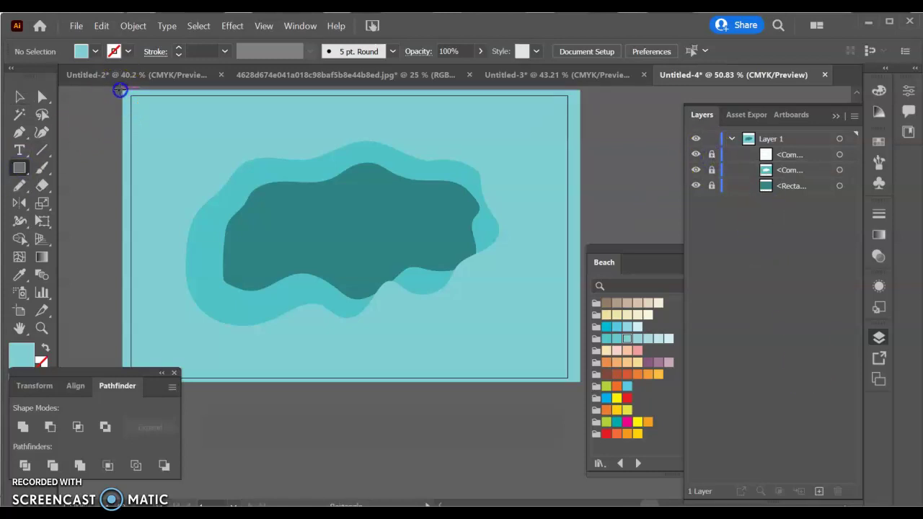
# Draw a paler blue artboard-sized rectangle as an outline and pencil a larger wavy shape around the pool.
pyautogui.moveTo(120, 91); pyautogui.dragTo(584, 387)
pyautogui.click(644, 339)
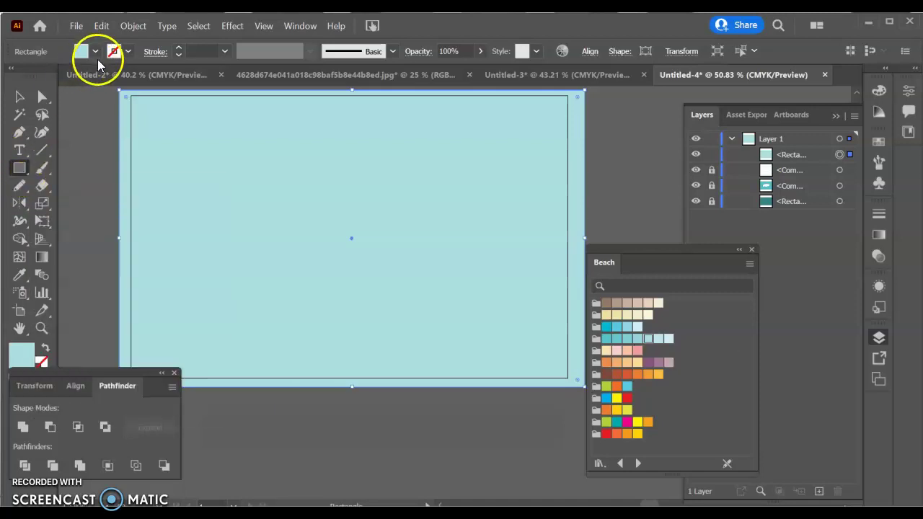
pyautogui.click(45, 349)
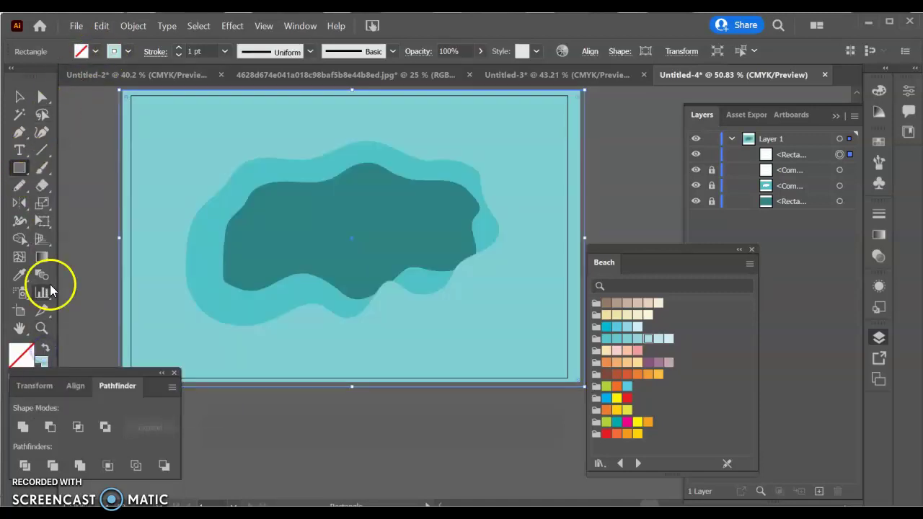
pyautogui.click(14, 188)
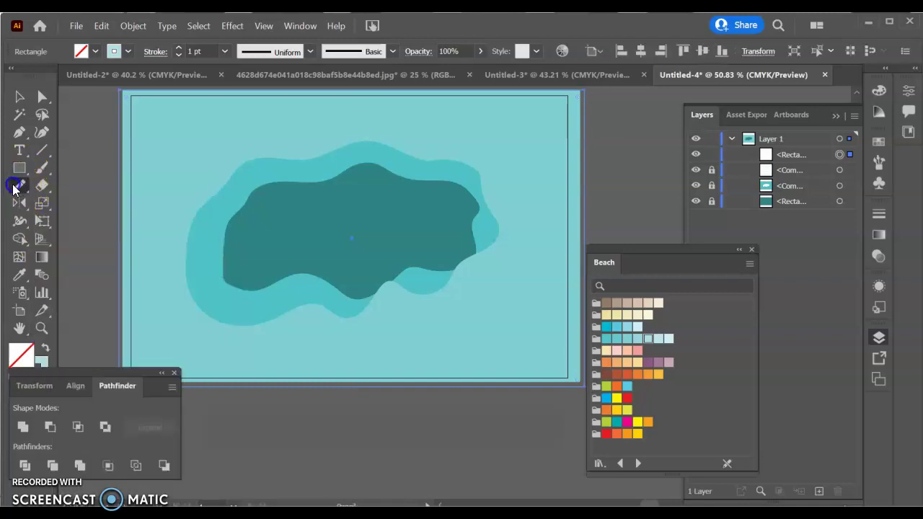
pyautogui.click(454, 149)
pyautogui.moveTo(454, 148); pyautogui.dragTo(415, 141)
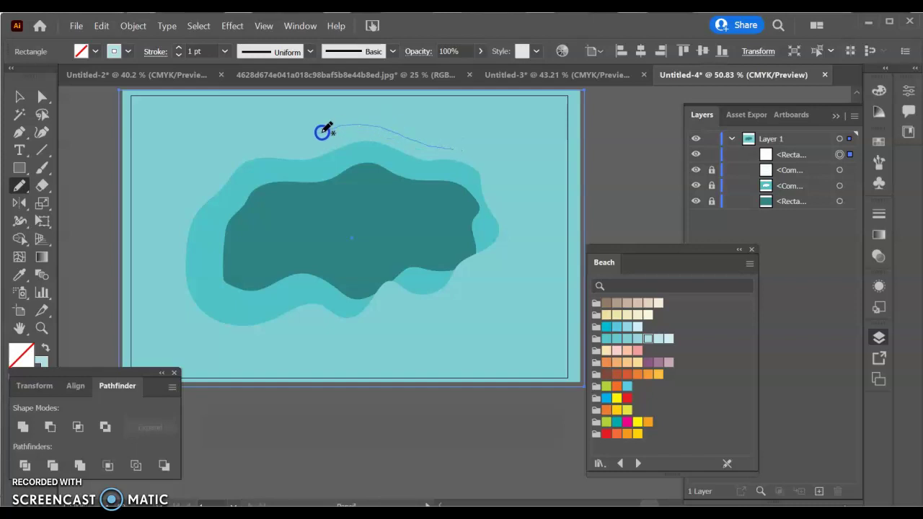
pyautogui.moveTo(247, 142)
pyautogui.mouseDown()
pyautogui.moveTo(173, 203)
pyautogui.moveTo(156, 256)
pyautogui.moveTo(179, 324)
pyautogui.moveTo(245, 352)
pyautogui.moveTo(302, 332)
pyautogui.moveTo(426, 342)
pyautogui.mouseUp()
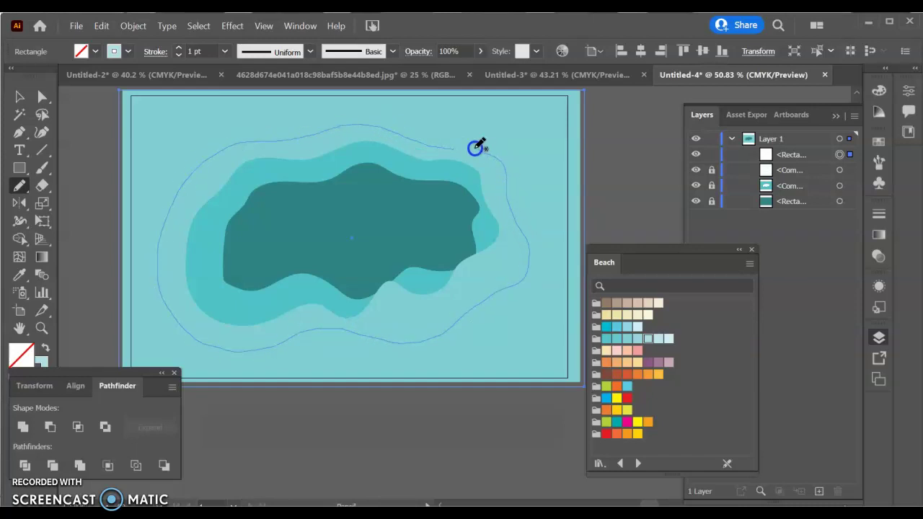
pyautogui.moveTo(476, 147); pyautogui.dragTo(449, 147)
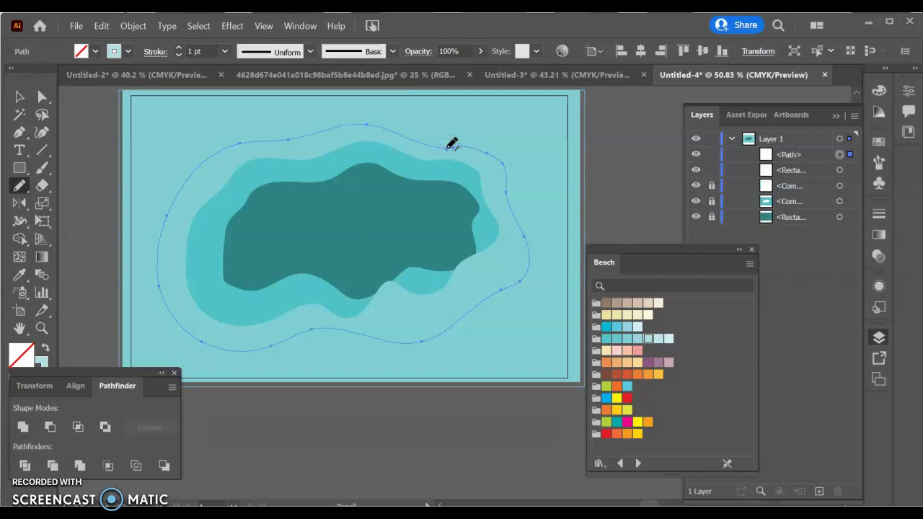
# Cut the larger shape out of the pale rectangle with Minus Front and refill it pale blue.
pyautogui.click(12, 96)
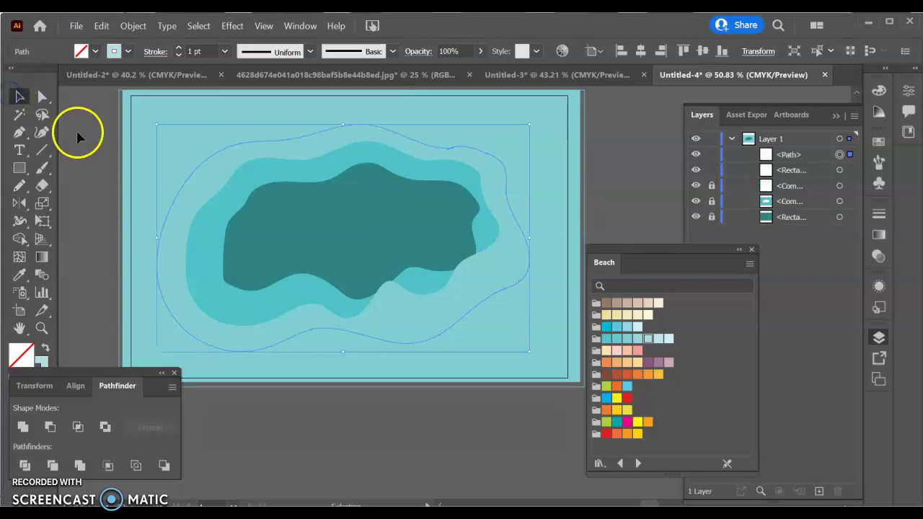
pyautogui.keyDown('shift'); pyautogui.click(265, 246); pyautogui.keyUp('shift')
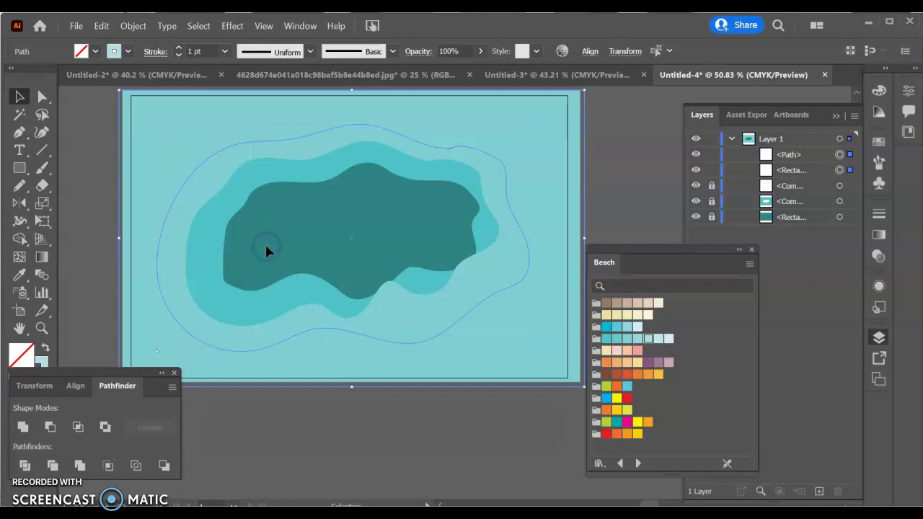
pyautogui.click(49, 427)
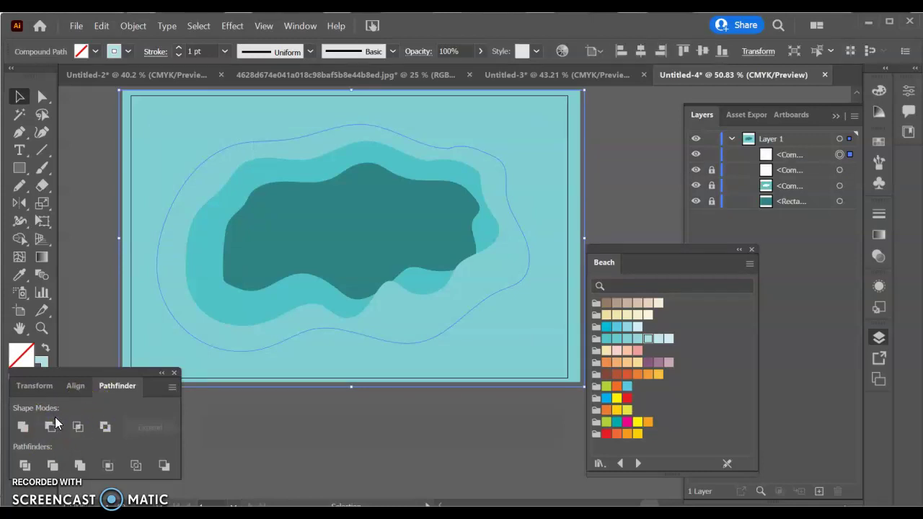
pyautogui.moveTo(649, 340); pyautogui.dragTo(43, 360)
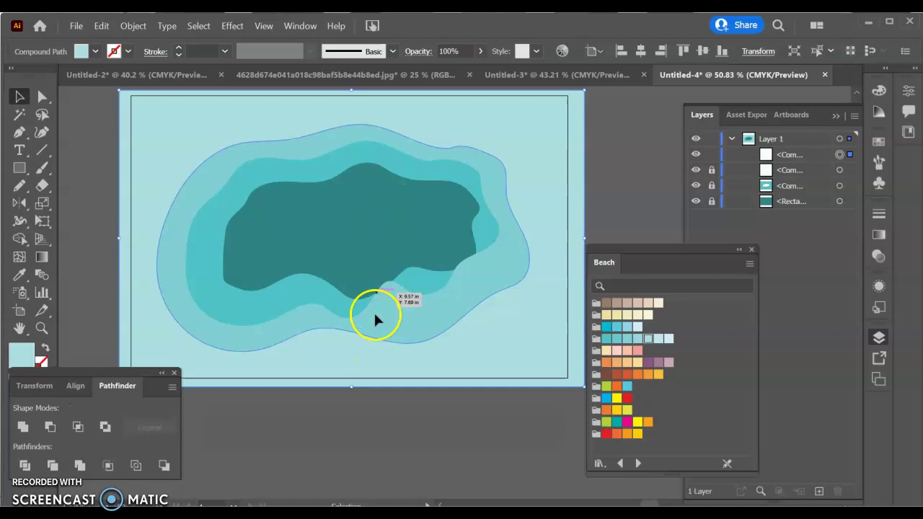
# Lock the previous layer, then draw an even paler blue rectangle outline and pencil a wider wavy shape.
pyautogui.click(20, 168)
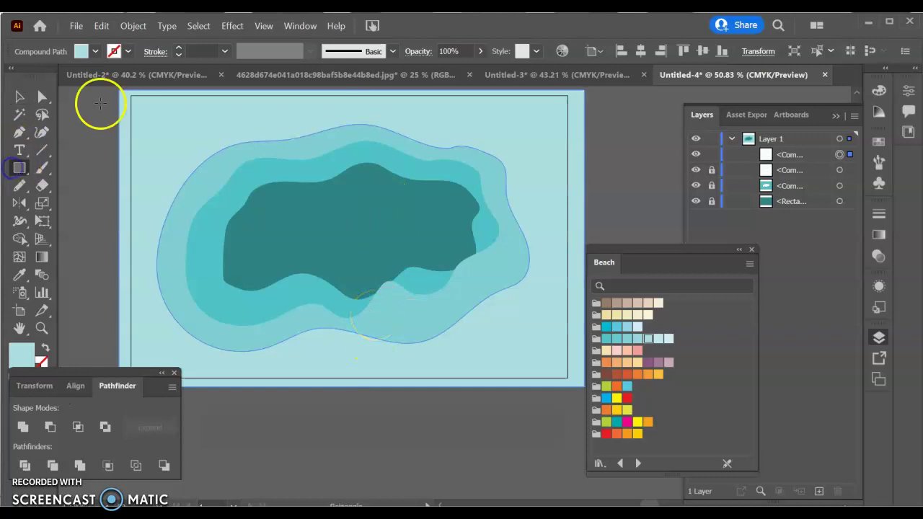
pyautogui.moveTo(110, 87); pyautogui.dragTo(587, 391)
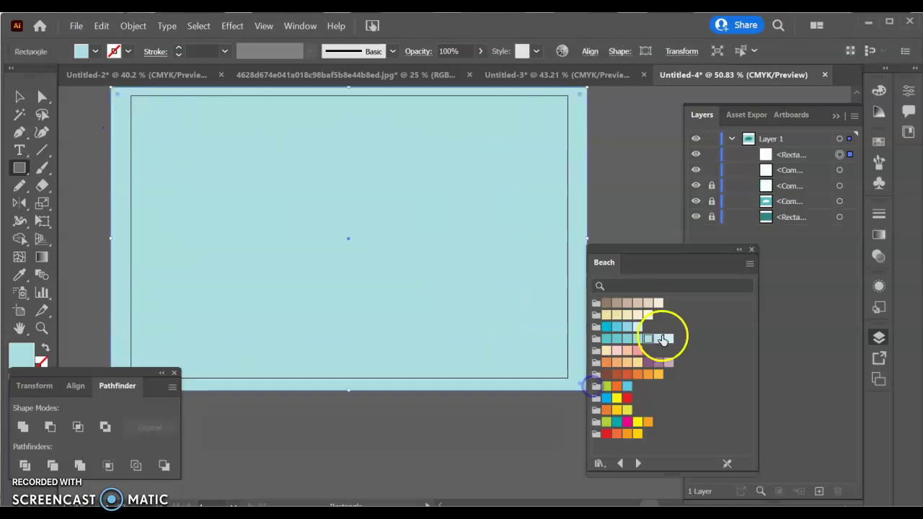
pyautogui.click(655, 345)
pyautogui.click(660, 343)
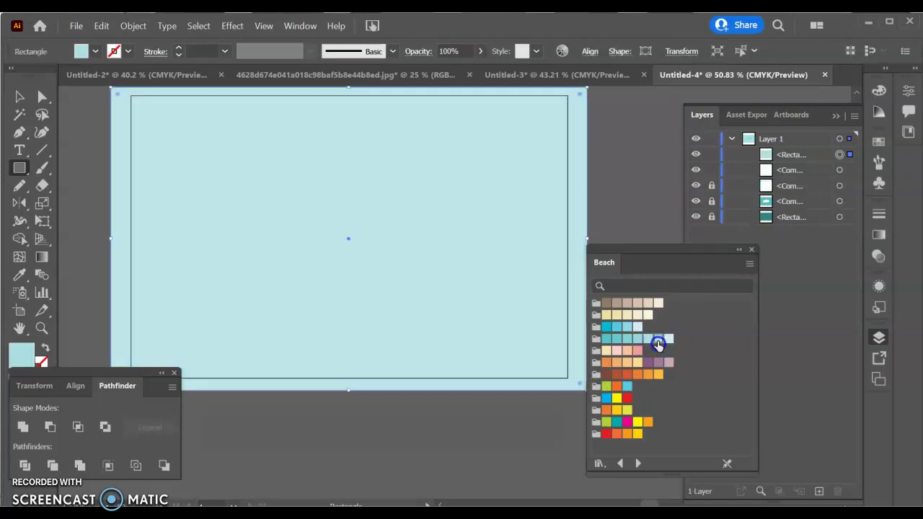
pyautogui.click(710, 170)
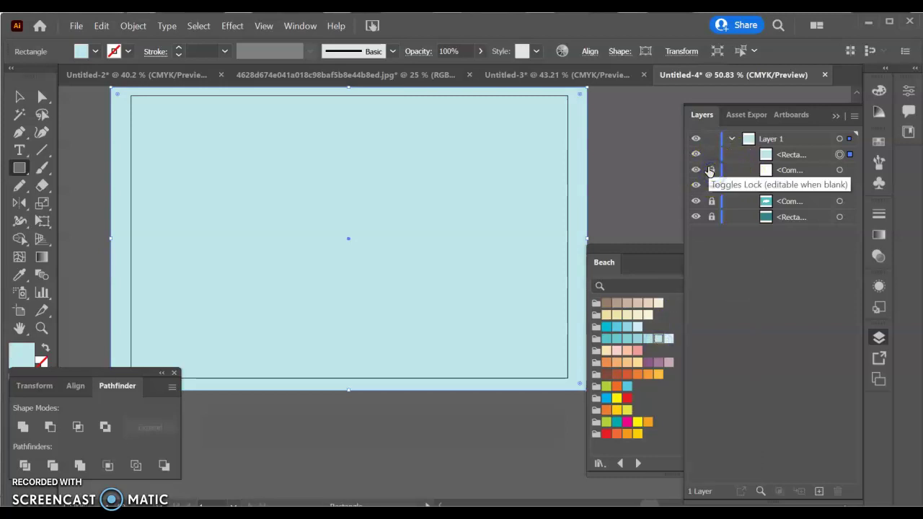
pyautogui.click(45, 348)
pyautogui.click(19, 185)
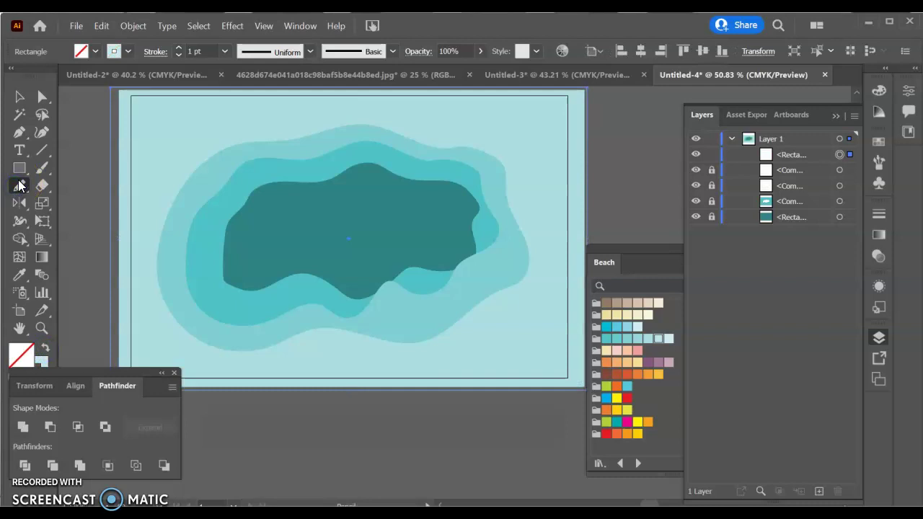
pyautogui.moveTo(338, 117)
pyautogui.mouseDown()
pyautogui.moveTo(192, 147)
pyautogui.moveTo(154, 201)
pyautogui.moveTo(154, 261)
pyautogui.moveTo(178, 317)
pyautogui.moveTo(231, 346)
pyautogui.moveTo(363, 323)
pyautogui.moveTo(471, 347)
pyautogui.moveTo(518, 305)
pyautogui.moveTo(550, 210)
pyautogui.moveTo(526, 160)
pyautogui.moveTo(487, 133)
pyautogui.moveTo(396, 127)
pyautogui.mouseUp()
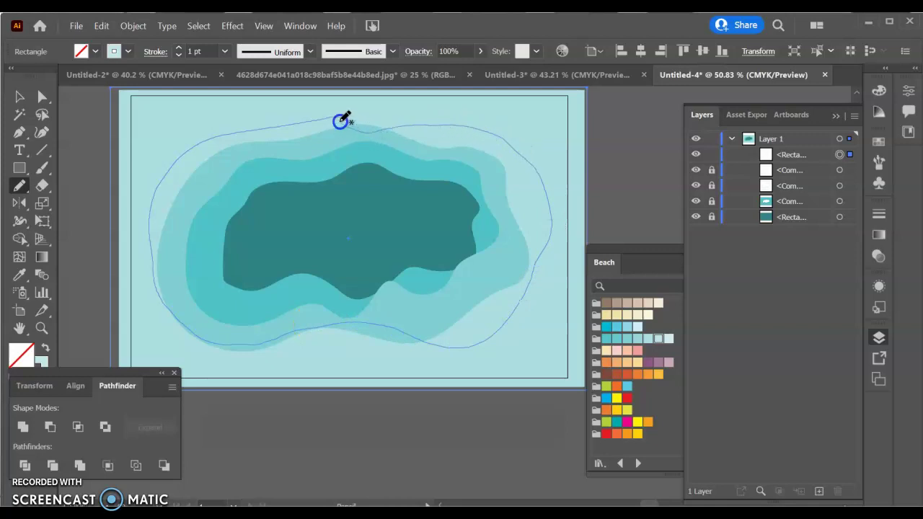
pyautogui.moveTo(340, 120)
pyautogui.mouseDown()
pyautogui.moveTo(331, 117)
pyautogui.moveTo(378, 94)
pyautogui.moveTo(355, 86)
pyautogui.moveTo(264, 146)
pyautogui.mouseUp()
# Cut the wider shape out of the rectangle with Minus Front and fill the result light blue.
pyautogui.click(19, 96)
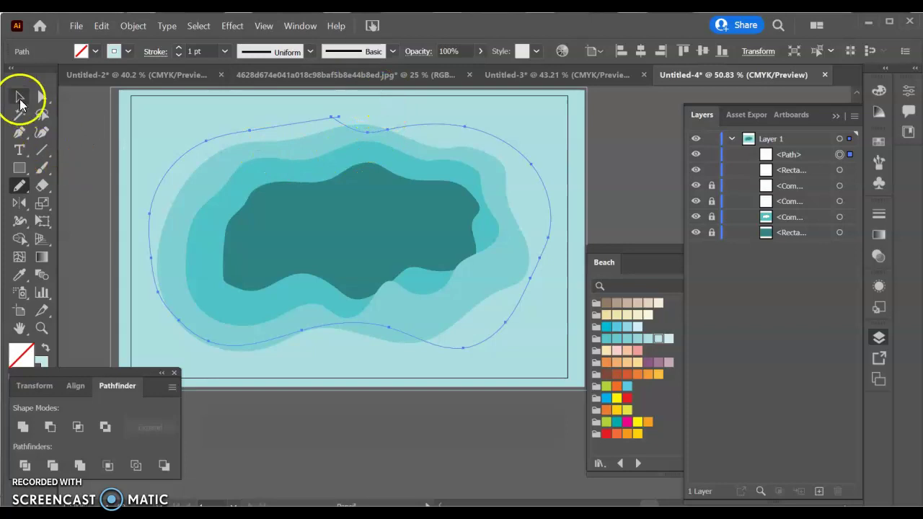
pyautogui.keyDown('shift'); pyautogui.click(183, 218); pyautogui.keyUp('shift')
pyautogui.click(56, 430)
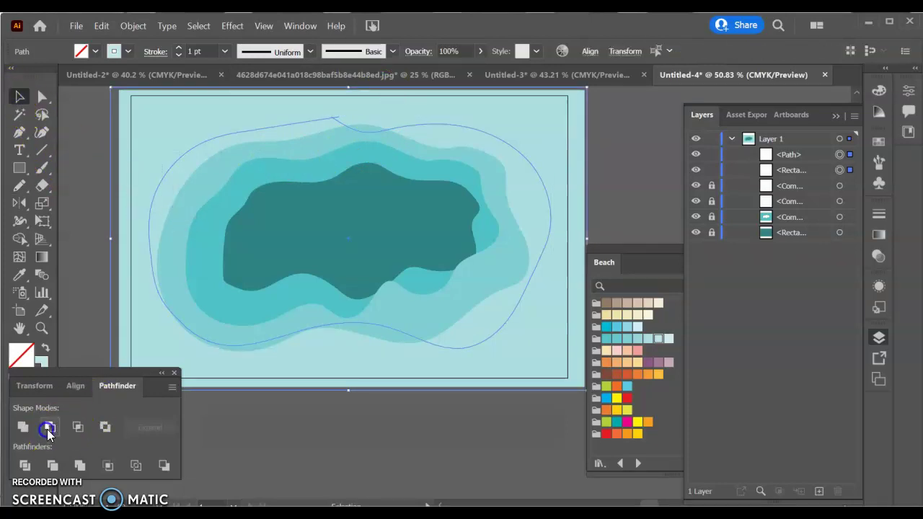
pyautogui.click(44, 350)
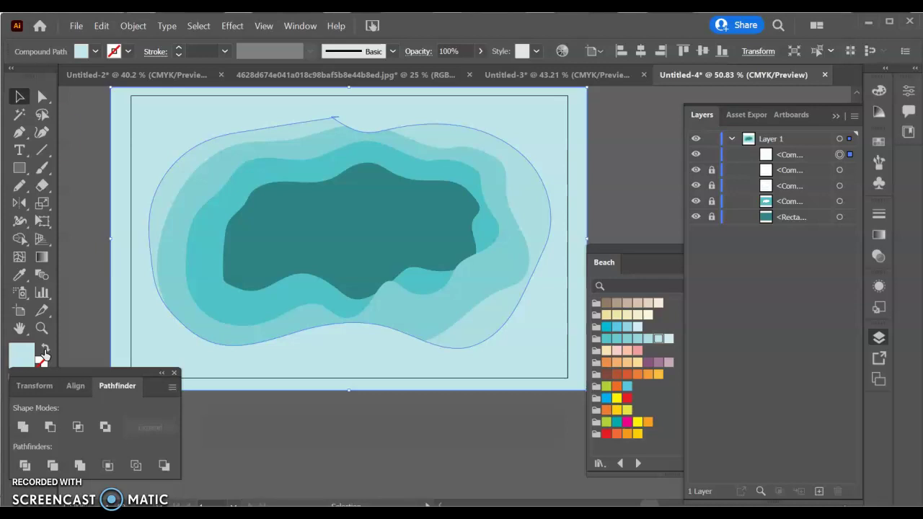
pyautogui.click(174, 134)
# Lock the previous layer, then draw a palest blue rectangle outline and pencil the widest wavy shape.
pyautogui.click(712, 154)
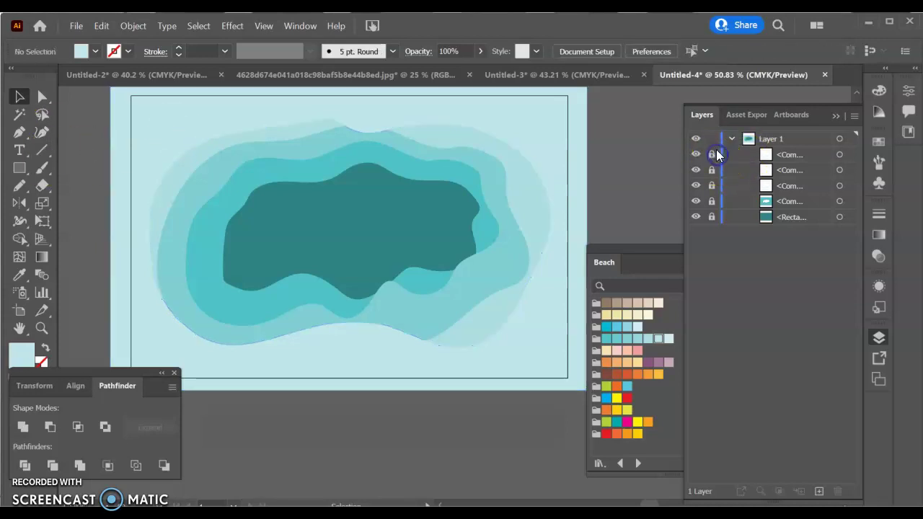
pyautogui.click(20, 170)
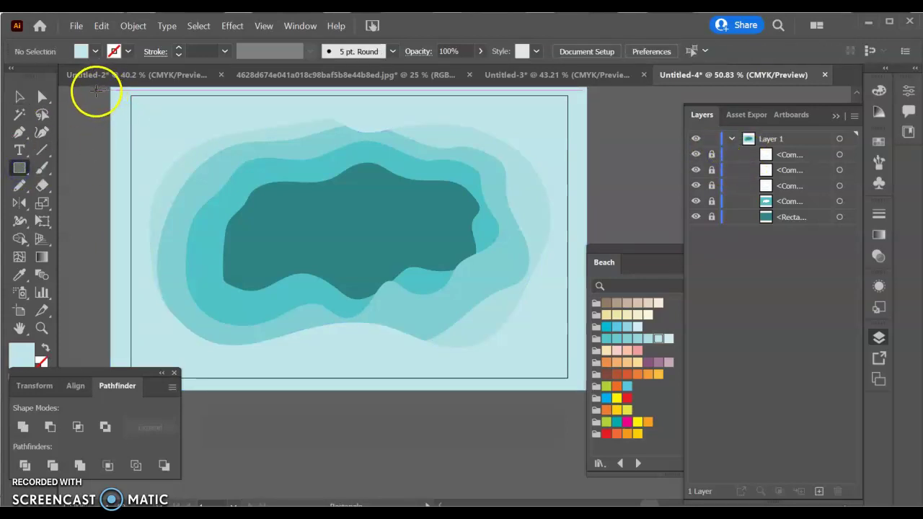
pyautogui.moveTo(107, 88); pyautogui.dragTo(586, 390)
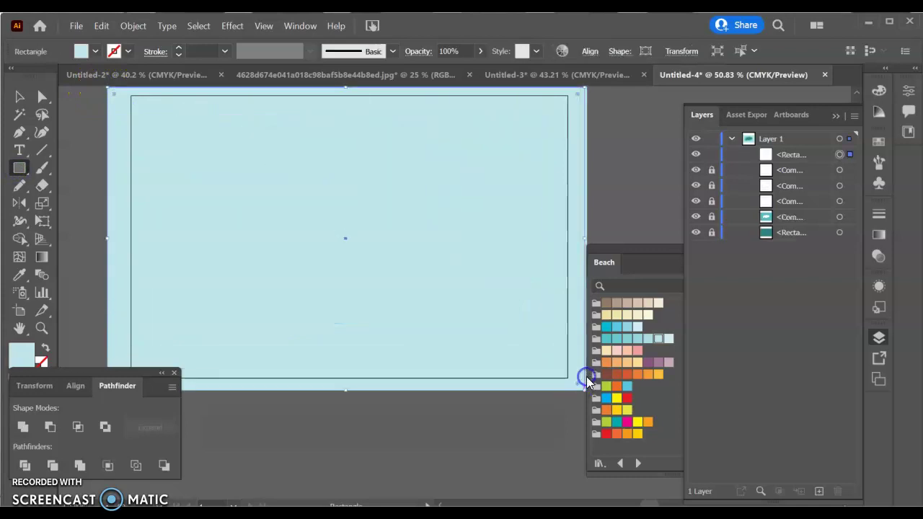
pyautogui.click(669, 340)
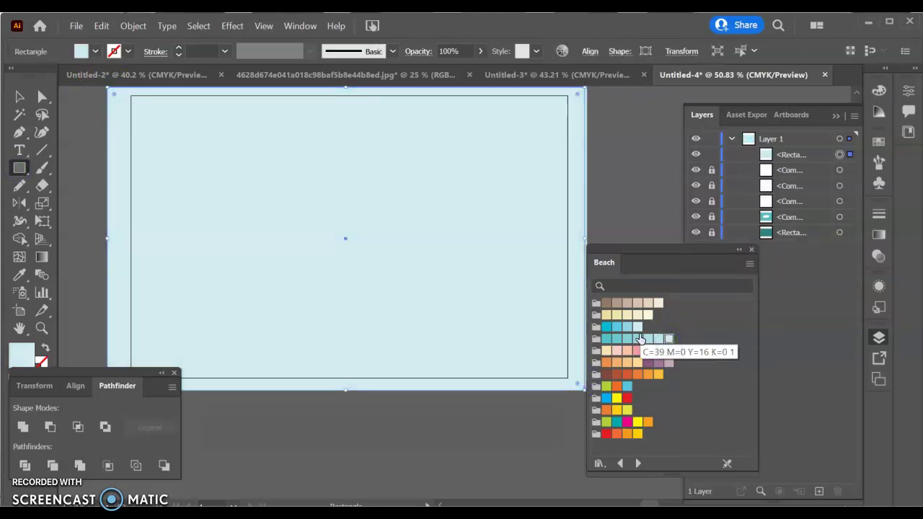
pyautogui.click(45, 348)
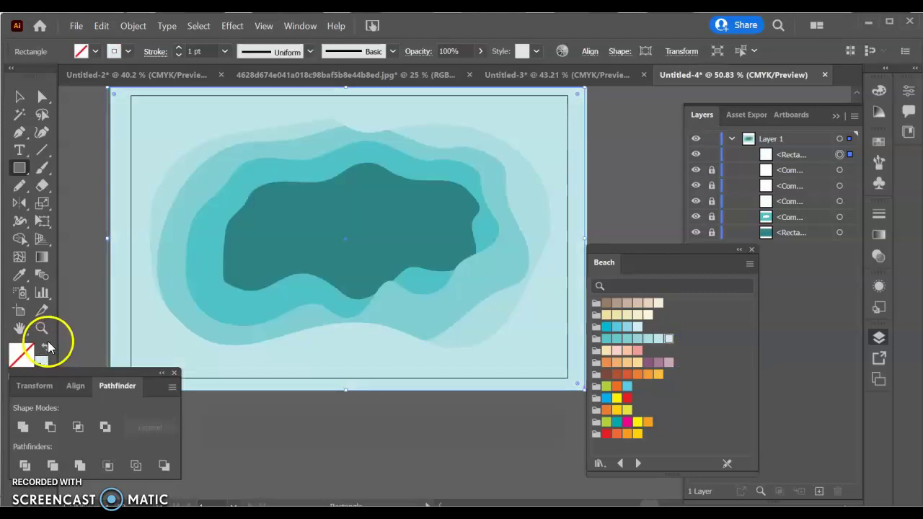
pyautogui.click(17, 187)
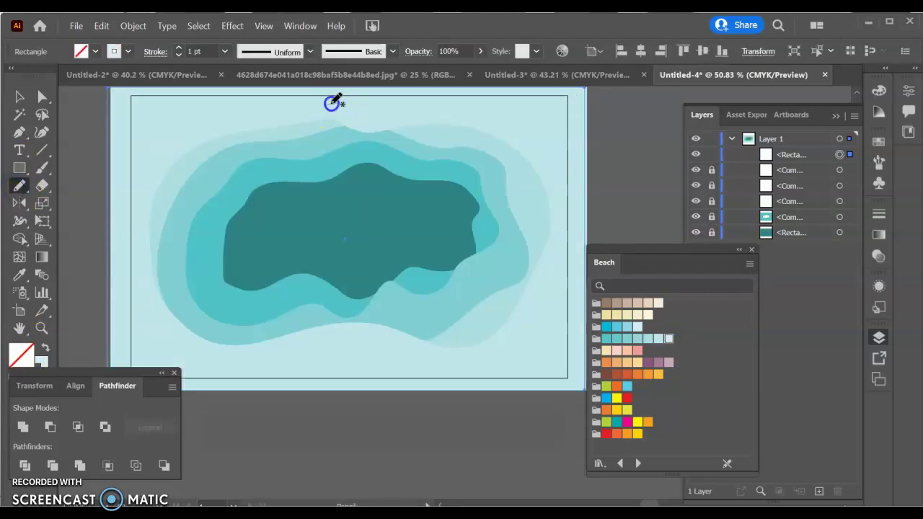
pyautogui.moveTo(333, 103)
pyautogui.mouseDown()
pyautogui.moveTo(215, 125)
pyautogui.moveTo(168, 150)
pyautogui.moveTo(141, 193)
pyautogui.moveTo(136, 280)
pyautogui.moveTo(158, 318)
pyautogui.moveTo(207, 364)
pyautogui.moveTo(451, 363)
pyautogui.moveTo(499, 353)
pyautogui.moveTo(541, 316)
pyautogui.moveTo(548, 239)
pyautogui.moveTo(526, 141)
pyautogui.moveTo(491, 117)
pyautogui.moveTo(449, 109)
pyautogui.moveTo(334, 101)
pyautogui.mouseUp()
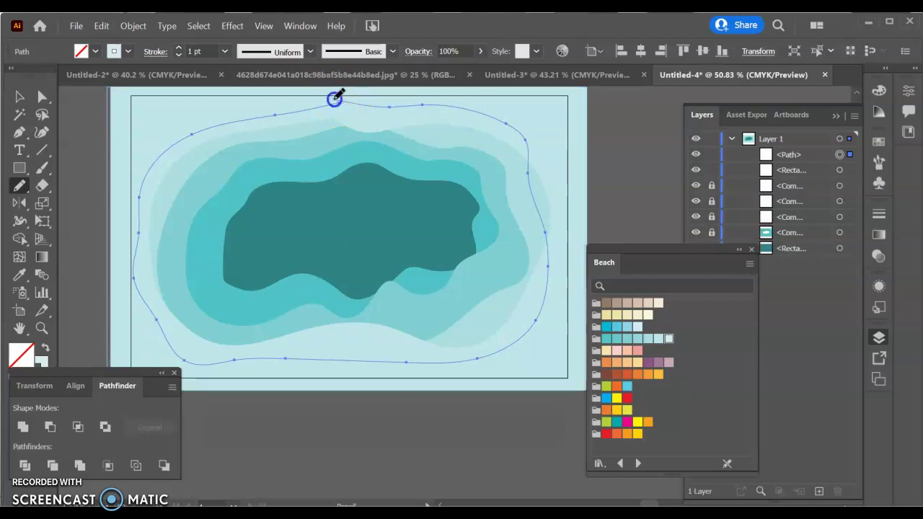
pyautogui.click(341, 100)
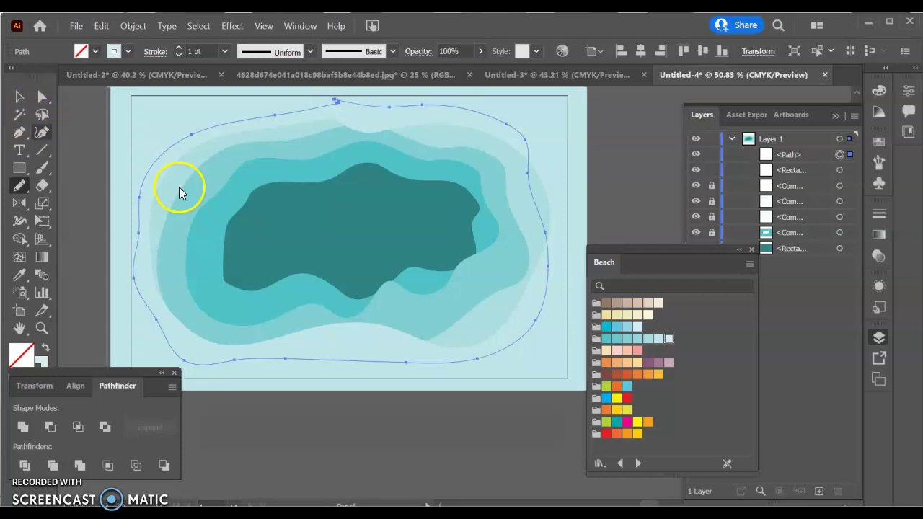
# Cut the widest shape out of the rectangle with Minus Front, fill it light blue and deselect.
pyautogui.click(12, 98)
pyautogui.keyDown('shift'); pyautogui.click(173, 247); pyautogui.keyUp('shift')
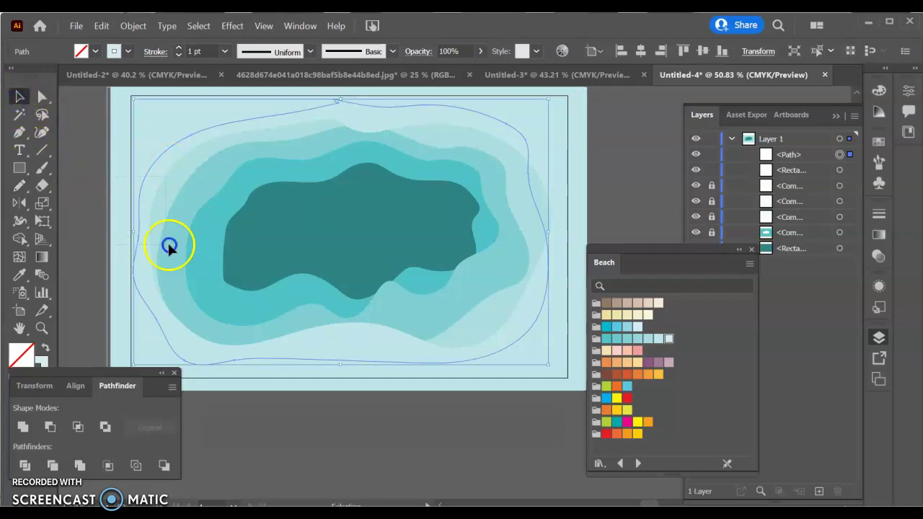
pyautogui.click(49, 427)
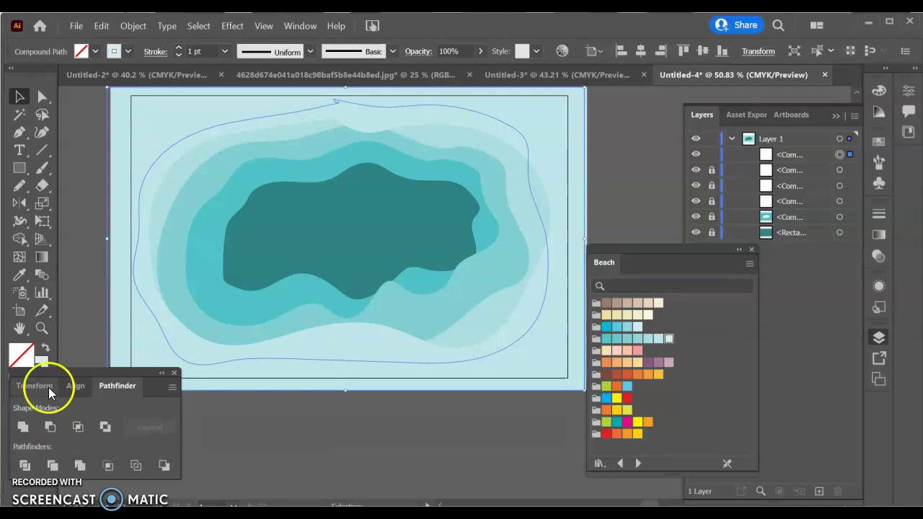
pyautogui.click(45, 348)
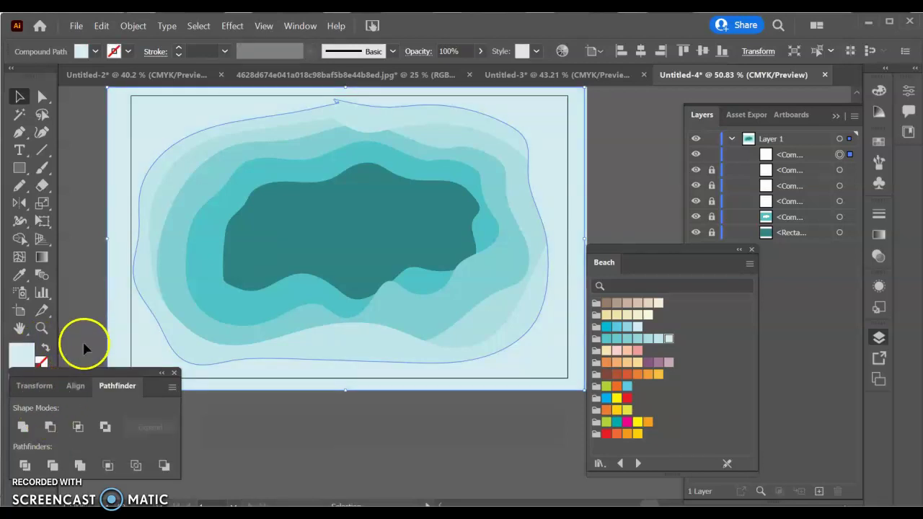
pyautogui.click(62, 140)
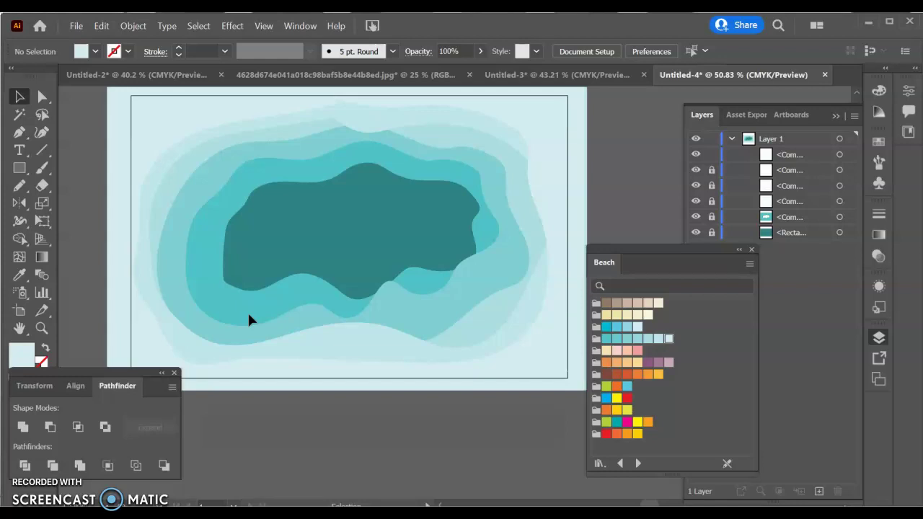
# Copy the crab from the sea-creature silhouettes sheet and return to the Untitled-4 pool.
pyautogui.click(393, 72)
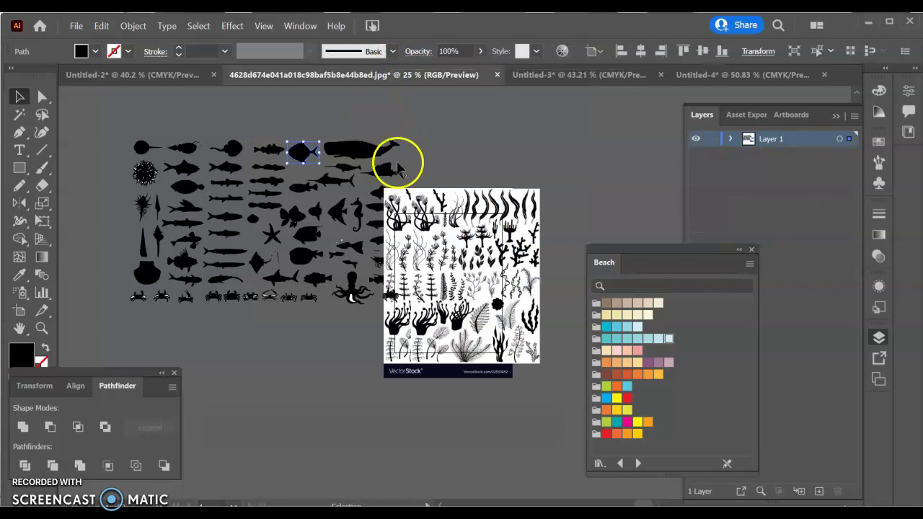
pyautogui.moveTo(397, 161); pyautogui.dragTo(223, 245)
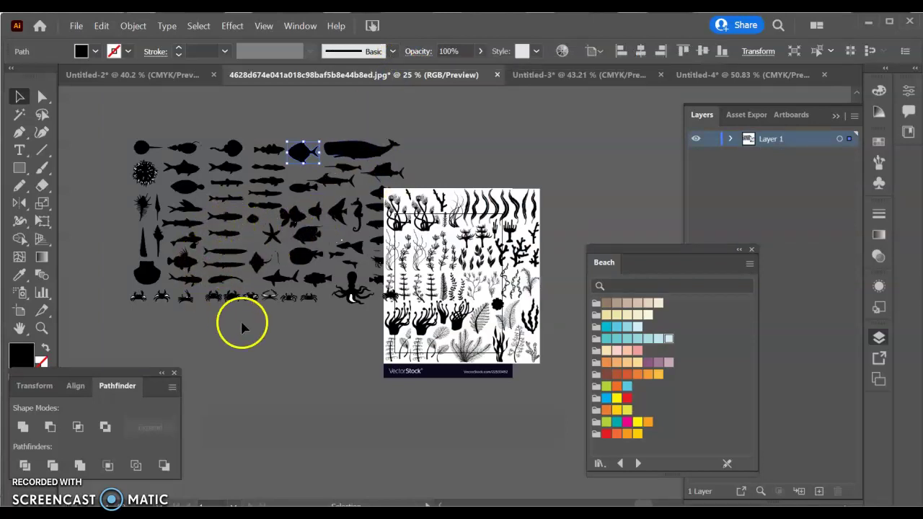
pyautogui.moveTo(232, 295); pyautogui.dragTo(231, 296)
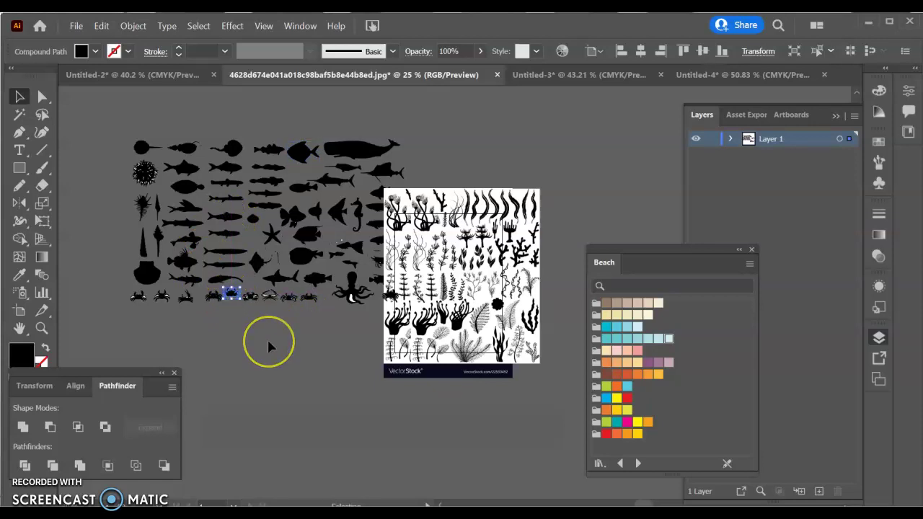
pyautogui.click(101, 26)
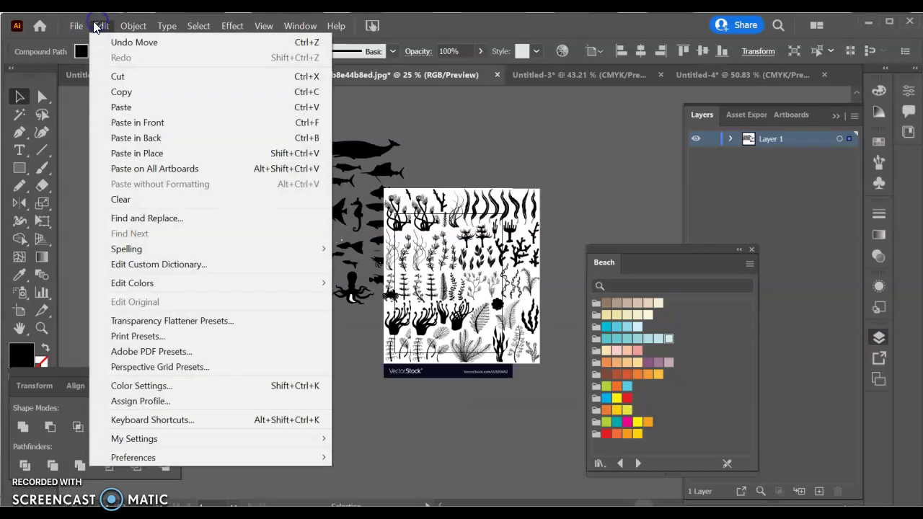
pyautogui.click(137, 92)
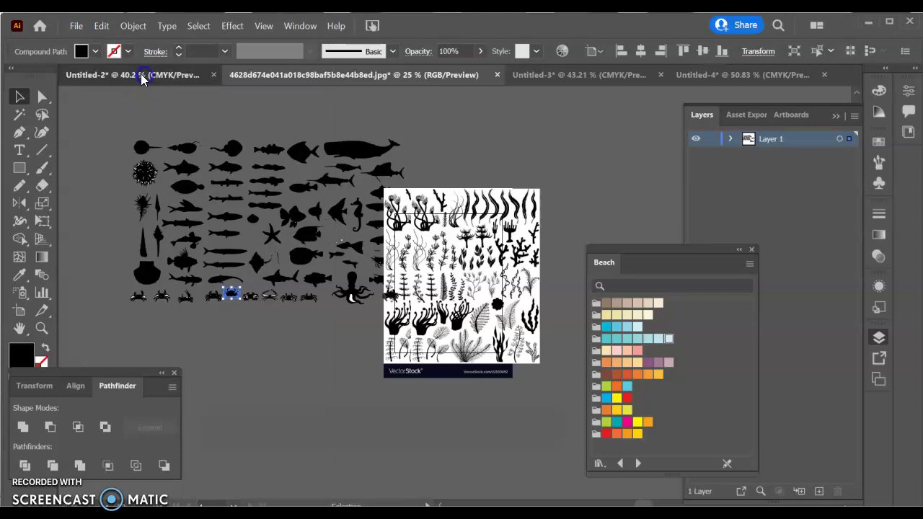
pyautogui.click(141, 74)
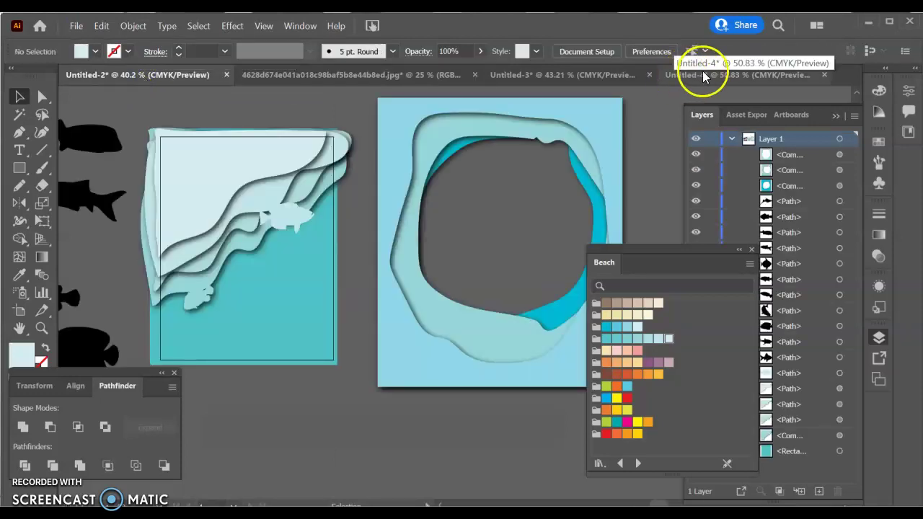
pyautogui.click(710, 75)
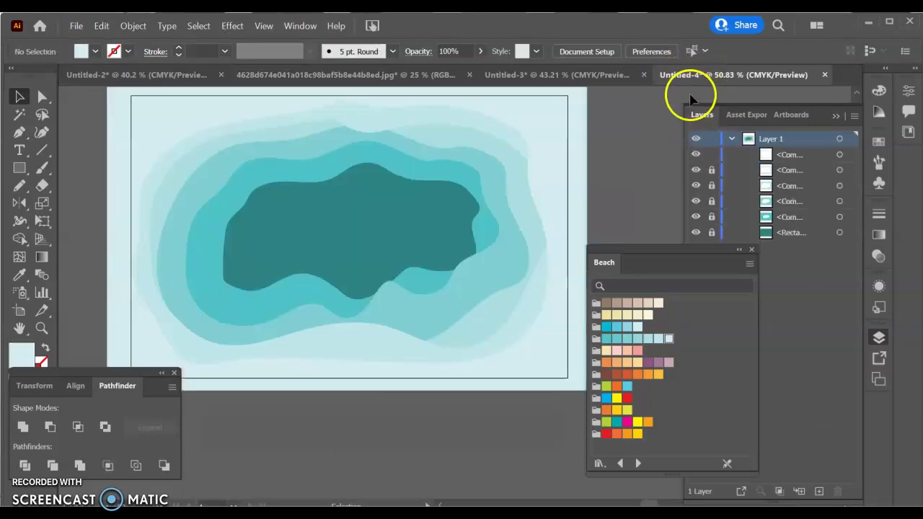
# Paste the black crab silhouette into the pool and scale it up at the lower edge.
pyautogui.click(101, 25)
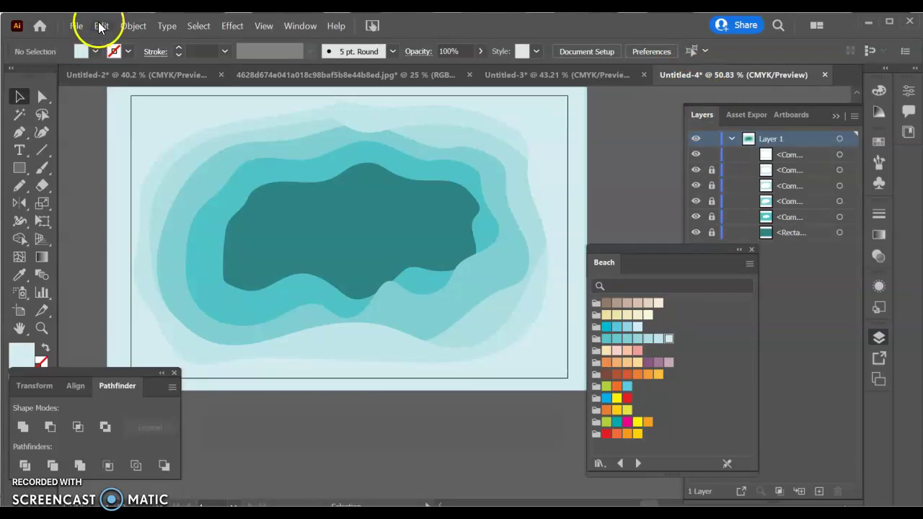
pyautogui.click(140, 107)
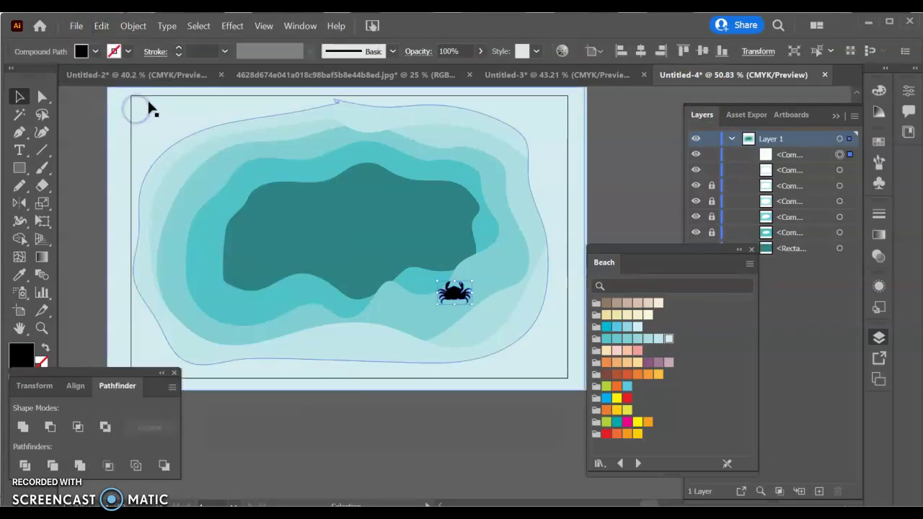
pyautogui.click(470, 307)
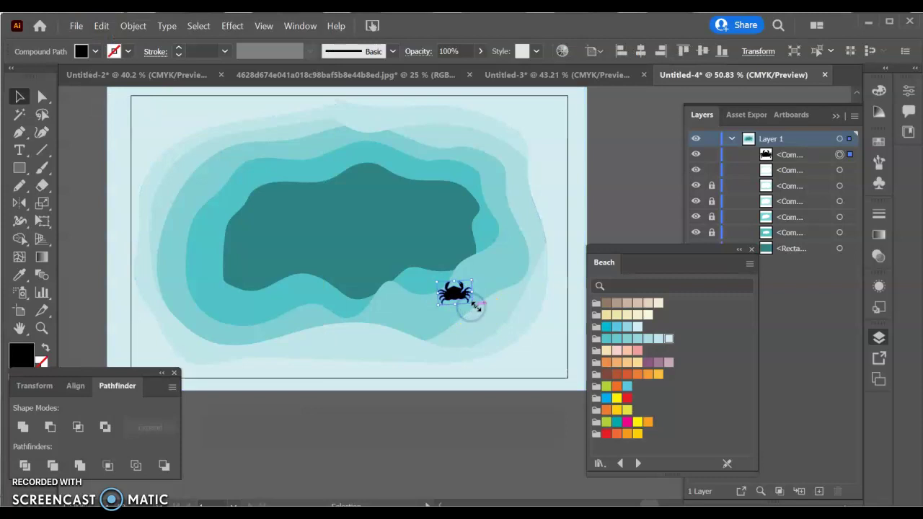
pyautogui.moveTo(474, 306); pyautogui.dragTo(345, 291)
# Lock the crab's layer in the Layers panel.
pyautogui.click(711, 155)
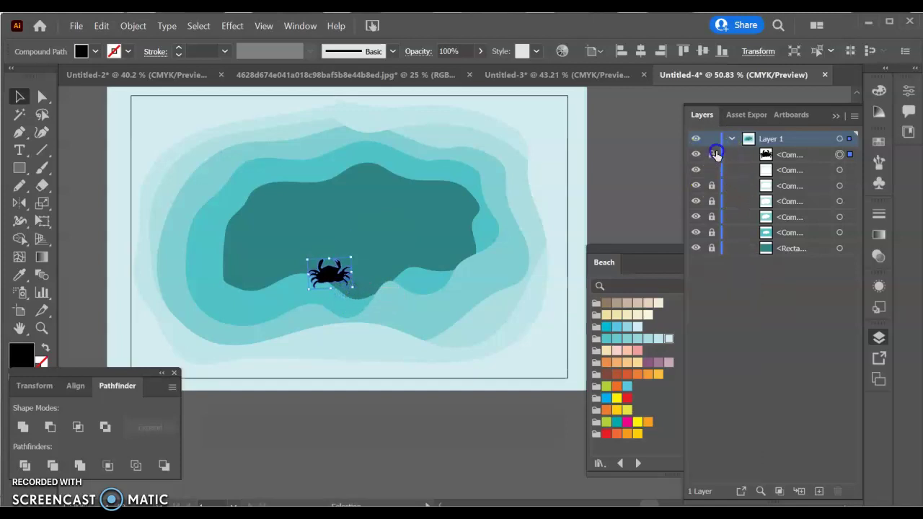
pyautogui.click(712, 170)
pyautogui.moveTo(713, 202); pyautogui.dragTo(711, 238)
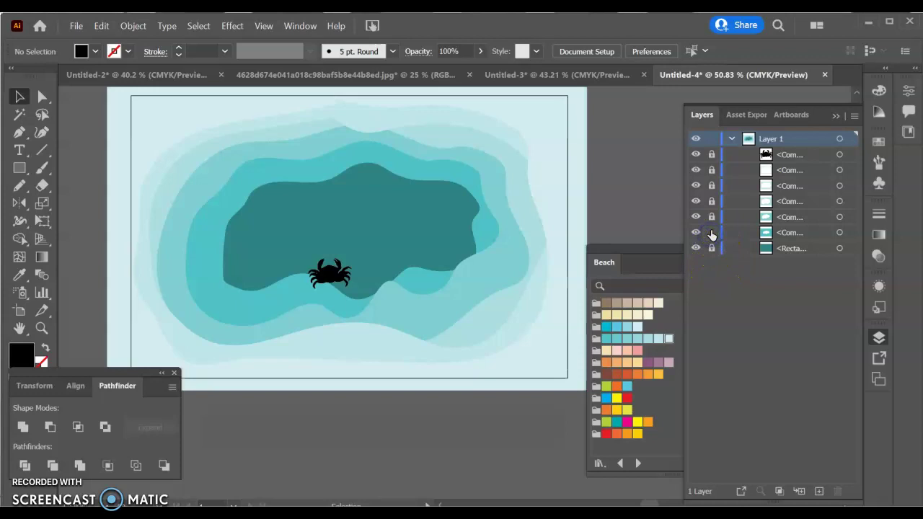
# Unlock the teal layer and restack the crab just above the background rectangle.
pyautogui.click(712, 233)
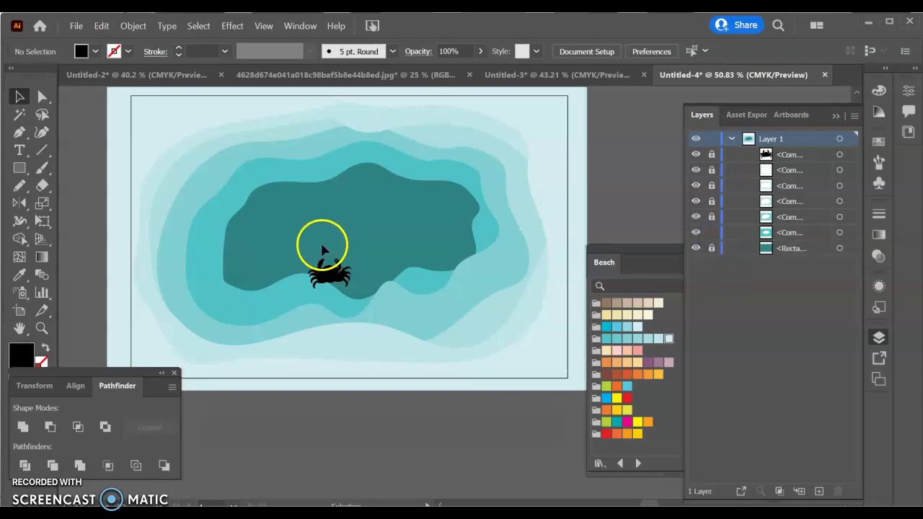
pyautogui.click(307, 290)
pyautogui.click(812, 159)
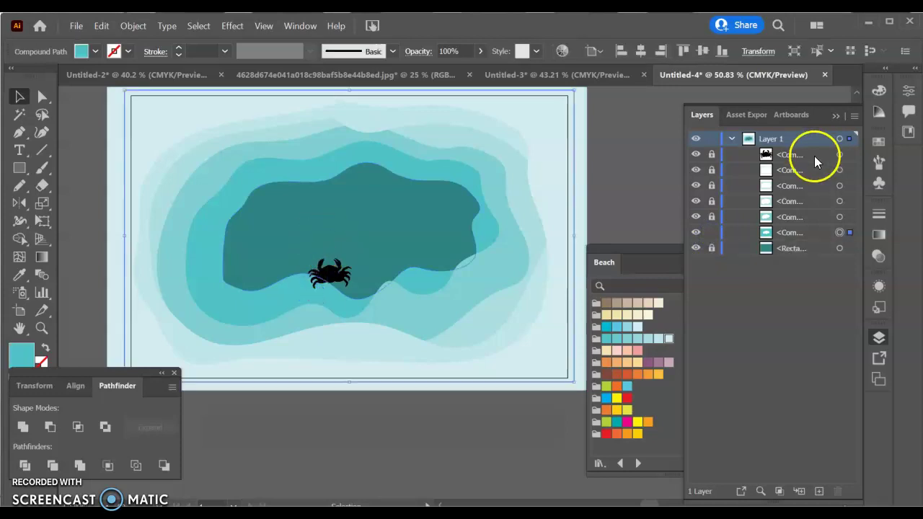
pyautogui.moveTo(803, 158); pyautogui.dragTo(791, 241)
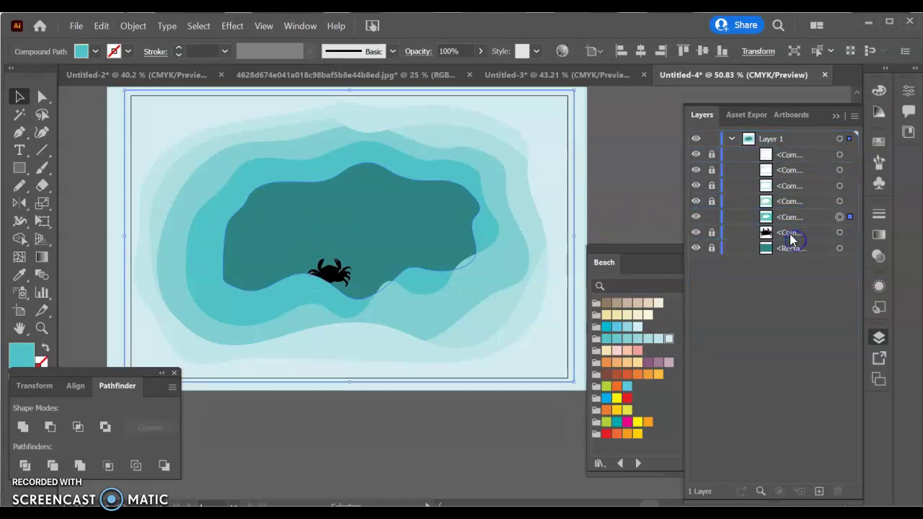
pyautogui.click(711, 233)
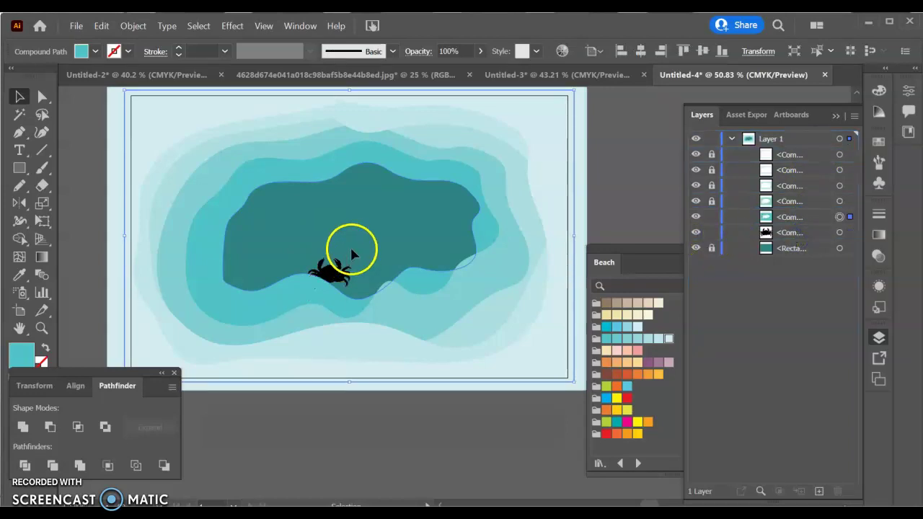
# Unite the crab with the teal layer shape via Pathfinder, then return to the silhouettes sheet.
pyautogui.keyDown('shift'); pyautogui.click(329, 286); pyautogui.keyUp('shift')
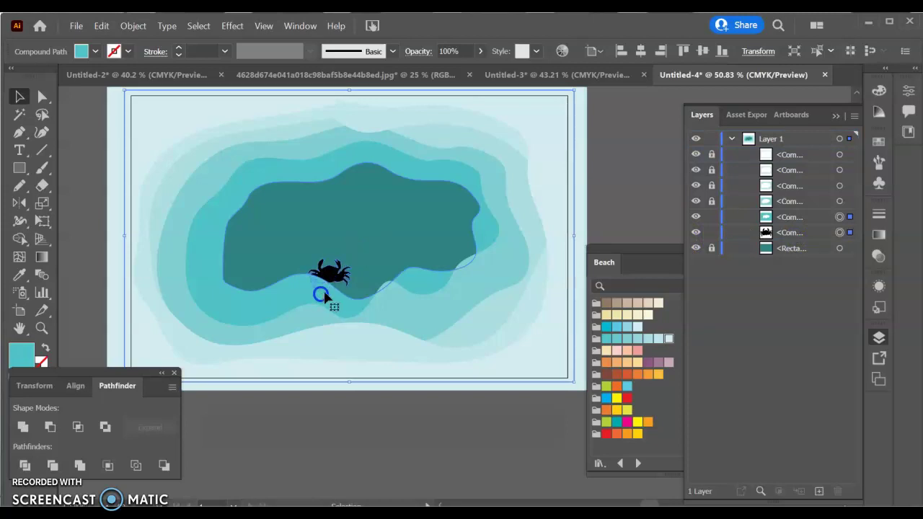
pyautogui.click(357, 258)
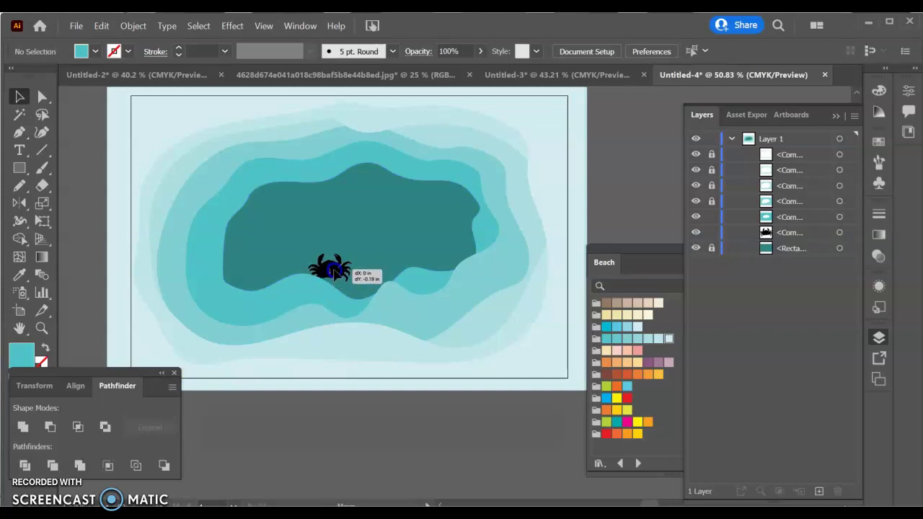
pyautogui.moveTo(334, 273); pyautogui.dragTo(339, 286)
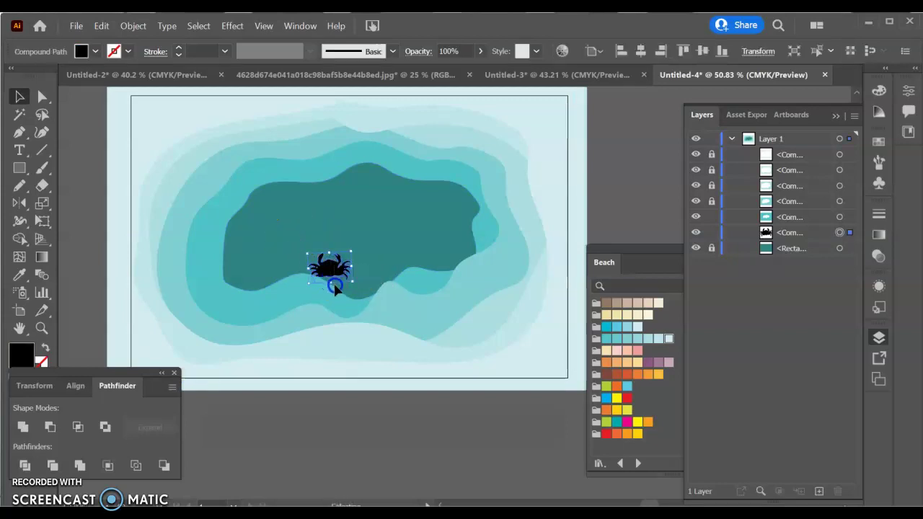
pyautogui.keyDown('shift'); pyautogui.click(339, 286); pyautogui.keyUp('shift')
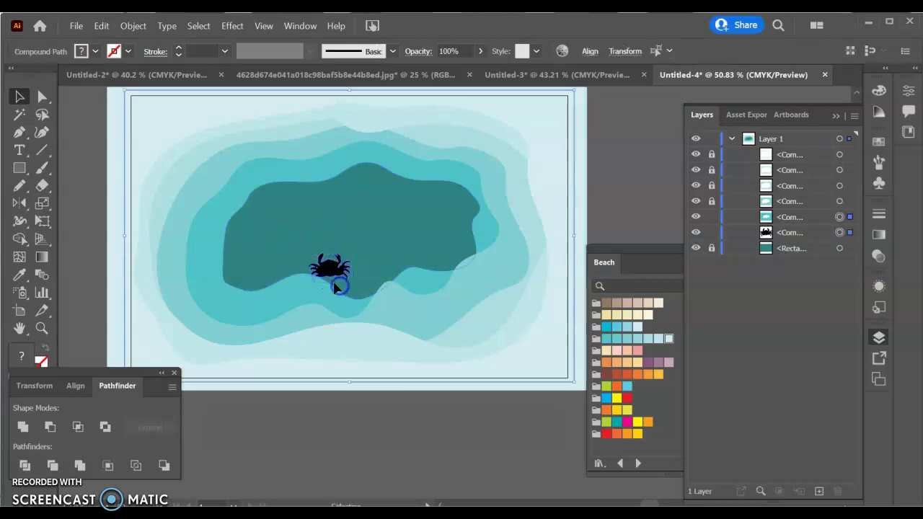
pyautogui.click(22, 428)
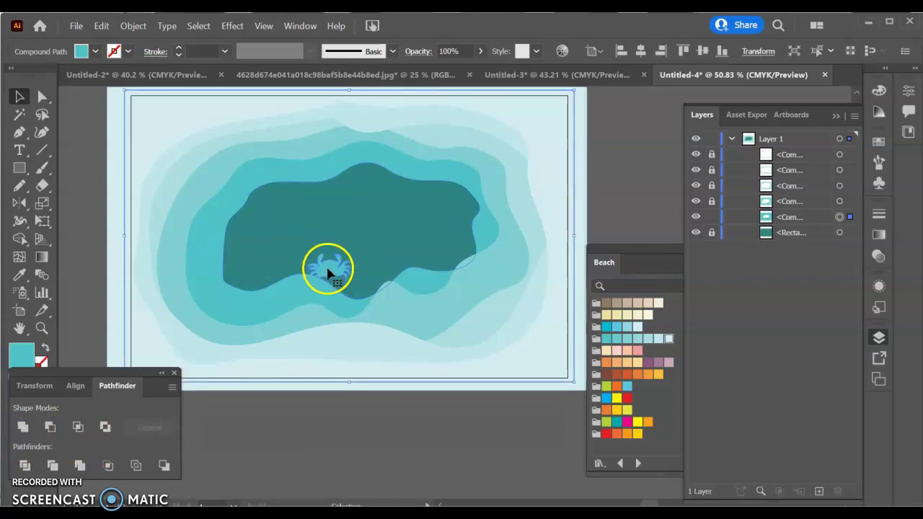
pyautogui.click(303, 77)
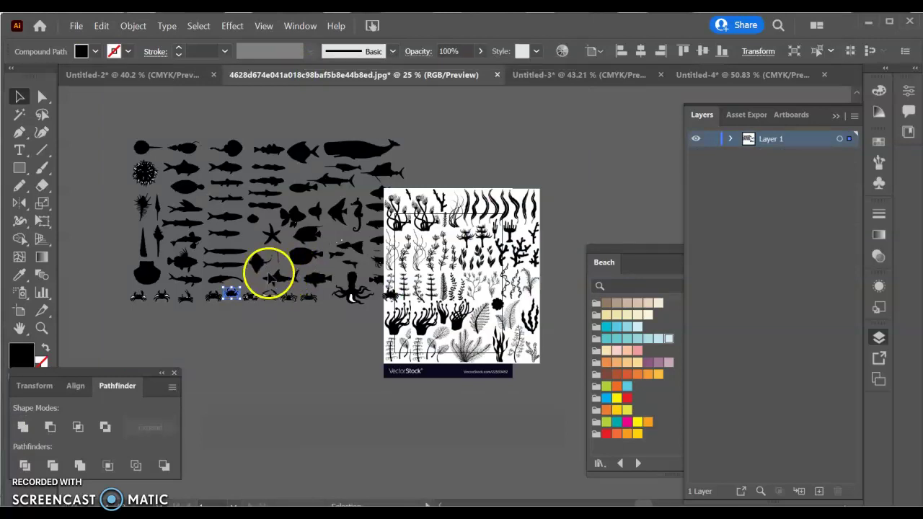
# Copy the diamond-shaped stingray silhouette and go back to the Untitled-4 pool artwork.
pyautogui.doubleClick(256, 263)
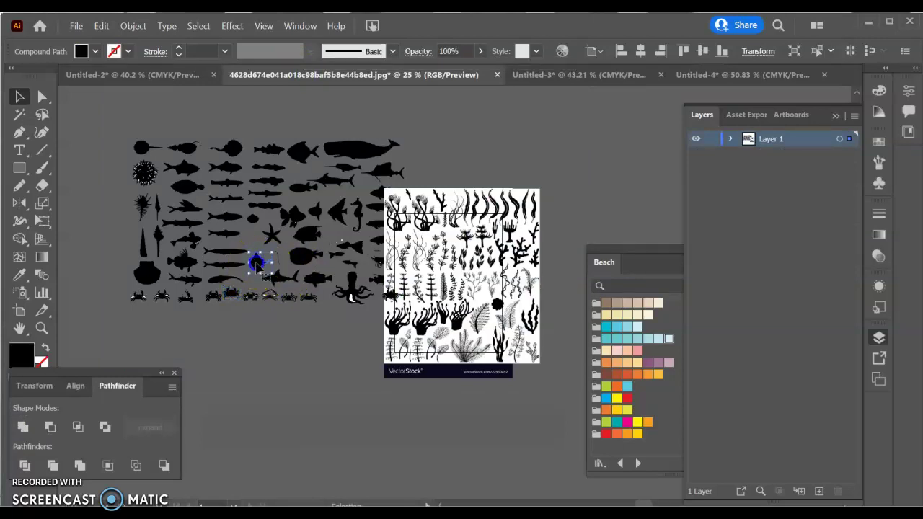
pyautogui.click(98, 29)
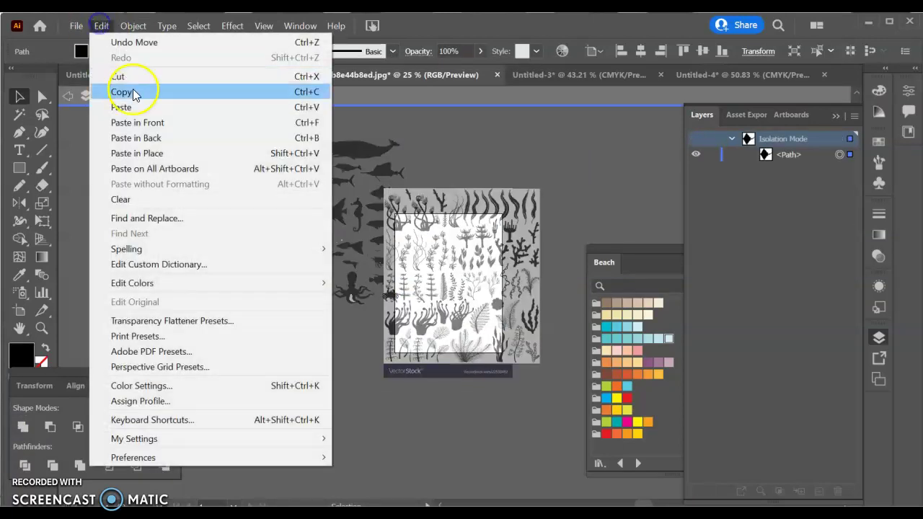
pyautogui.click(143, 91)
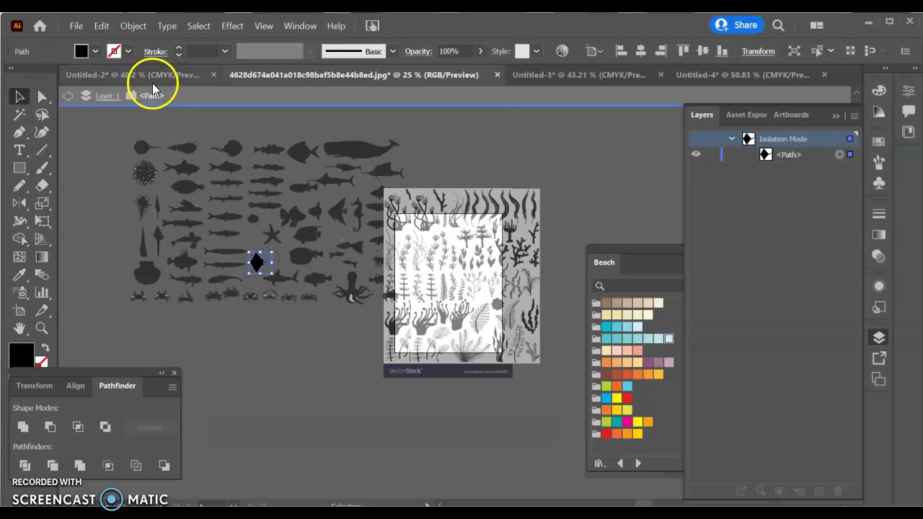
pyautogui.click(724, 76)
# Paste the stingray, enlarge it, and tilt it over the dark pool's upper edge.
pyautogui.click(100, 26)
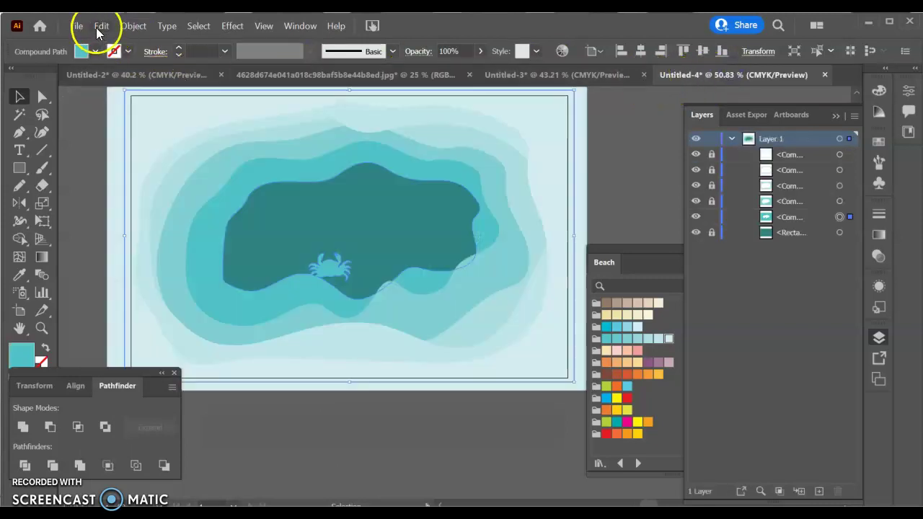
pyautogui.click(150, 108)
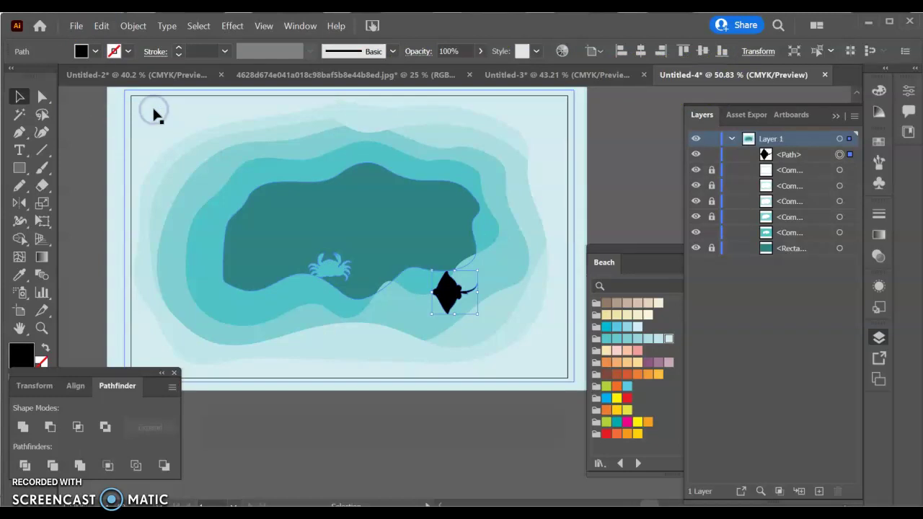
pyautogui.click(453, 295)
pyautogui.moveTo(472, 315); pyautogui.dragTo(403, 185)
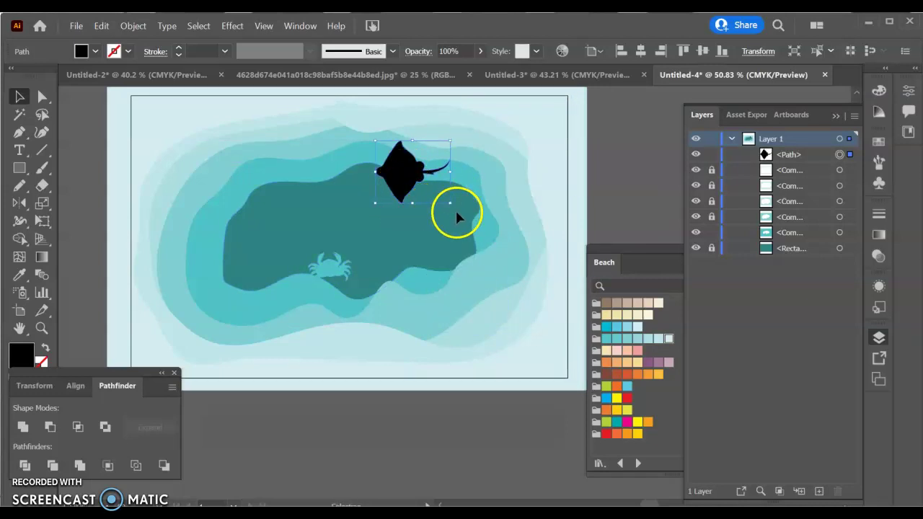
pyautogui.moveTo(455, 212); pyautogui.dragTo(444, 188)
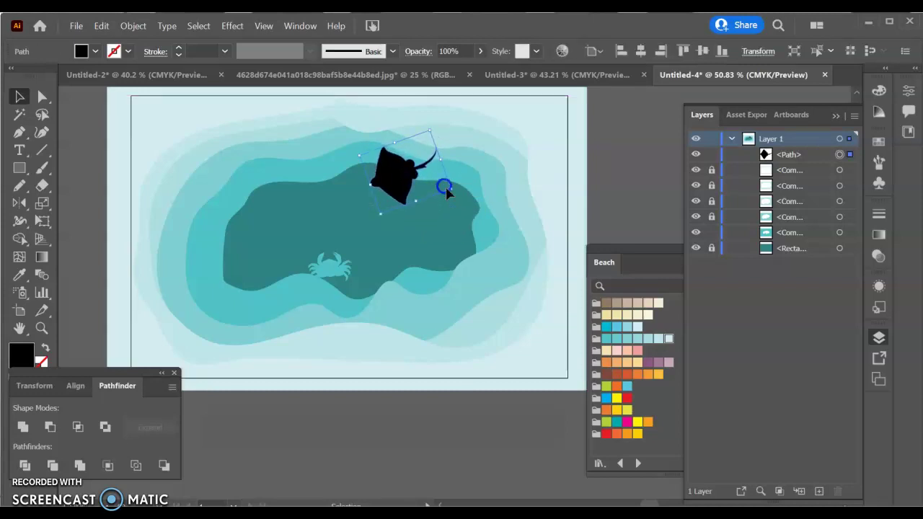
# Swap layer locks and restack the stingray beneath the two uppermost cut-out layers.
pyautogui.click(712, 232)
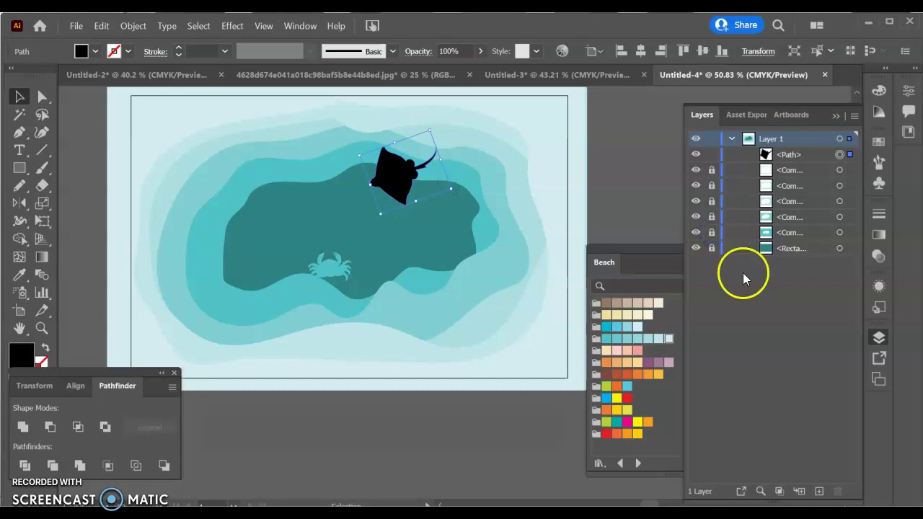
pyautogui.click(712, 201)
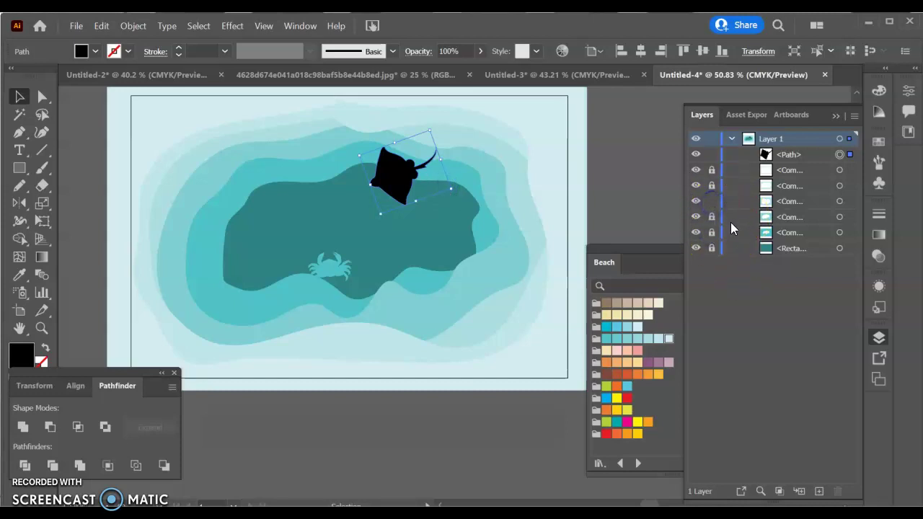
pyautogui.moveTo(787, 154); pyautogui.dragTo(787, 195)
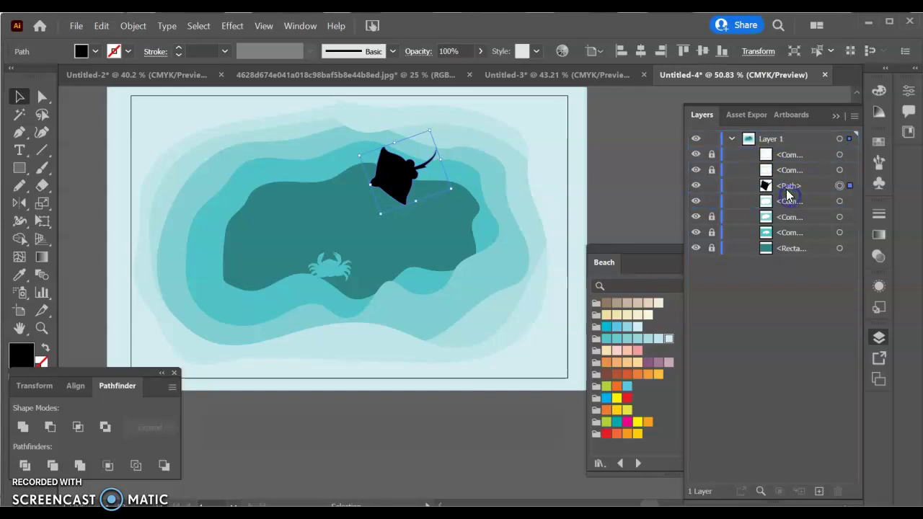
# Unite the stingray with the pale outer layer shape and fill the result with pale teal.
pyautogui.moveTo(495, 116)
pyautogui.mouseDown()
pyautogui.moveTo(478, 127)
pyautogui.moveTo(504, 120)
pyautogui.mouseUp()
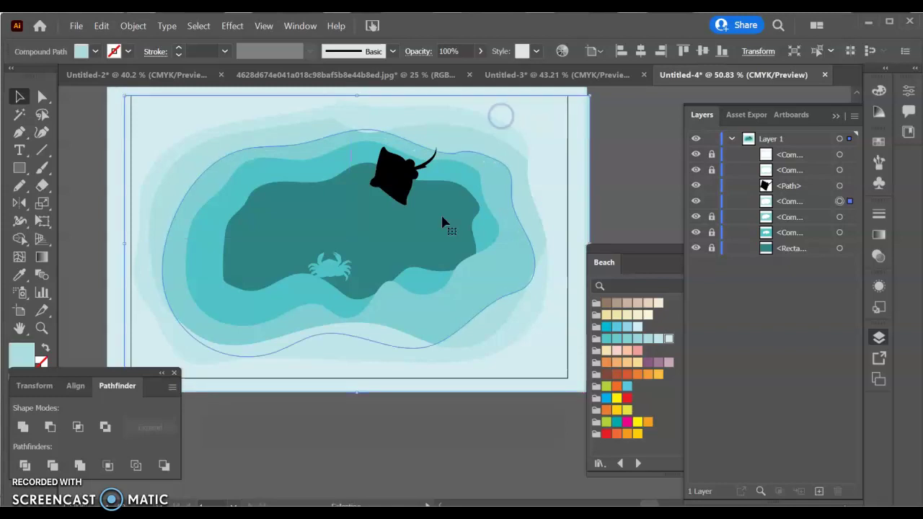
pyautogui.keyDown('shift'); pyautogui.click(412, 132); pyautogui.keyUp('shift')
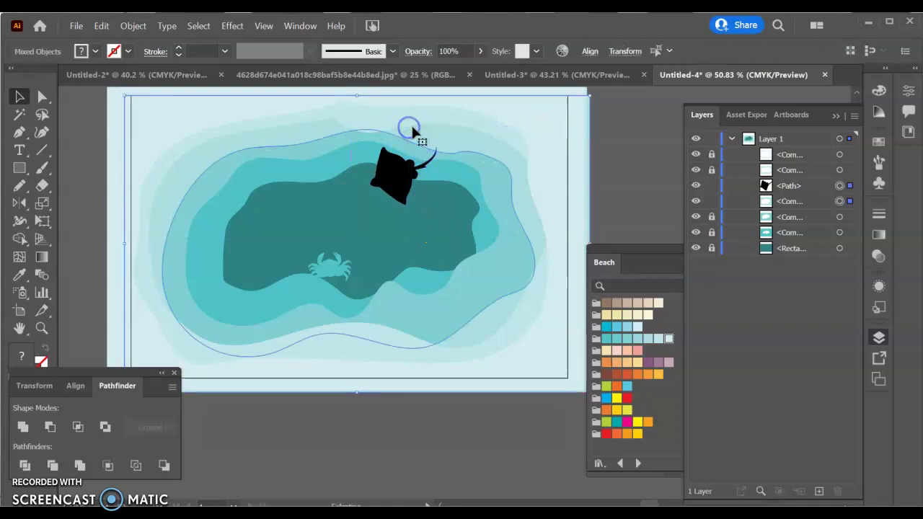
pyautogui.click(22, 427)
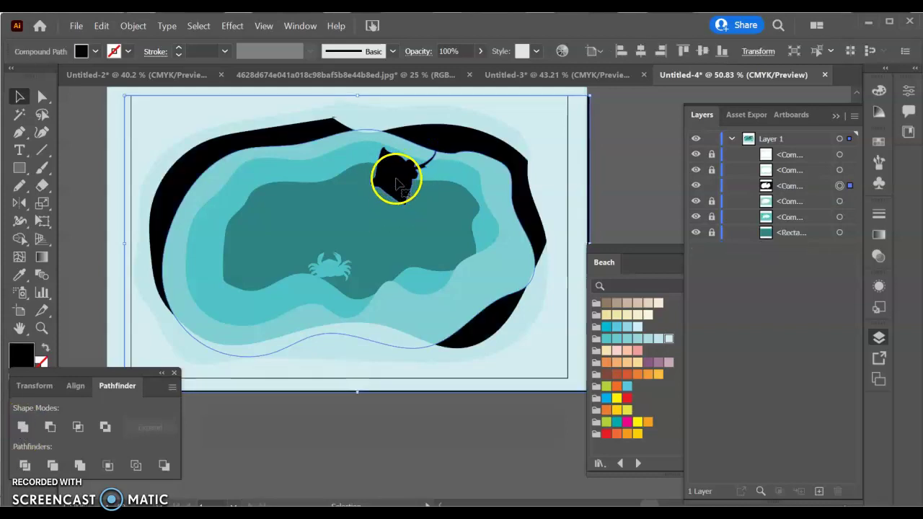
pyautogui.click(638, 339)
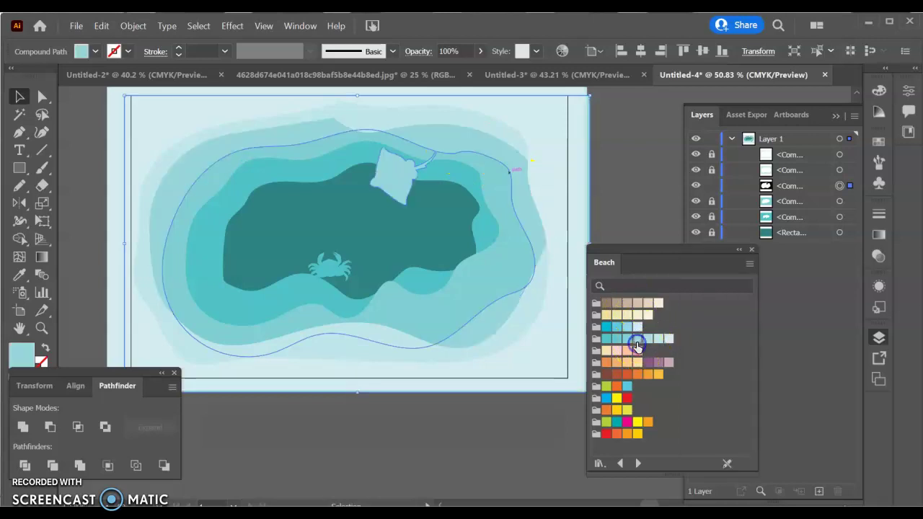
pyautogui.click(648, 345)
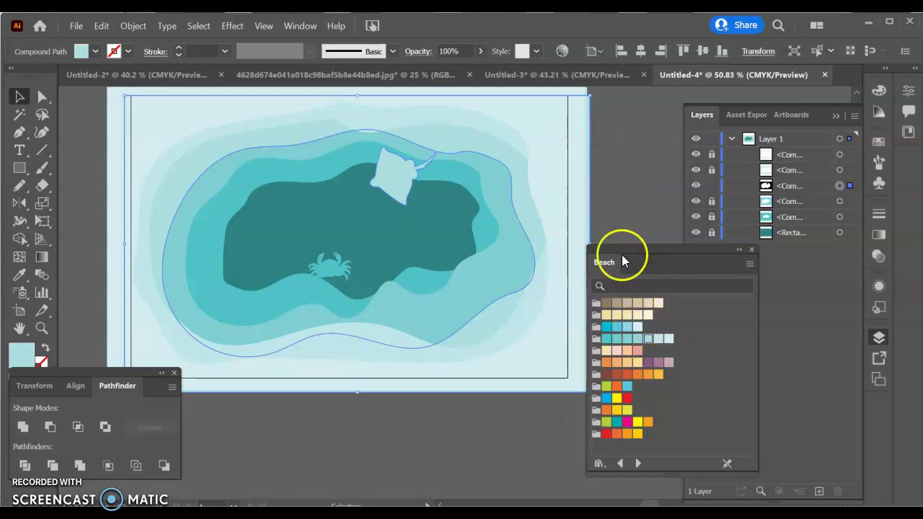
pyautogui.click(629, 168)
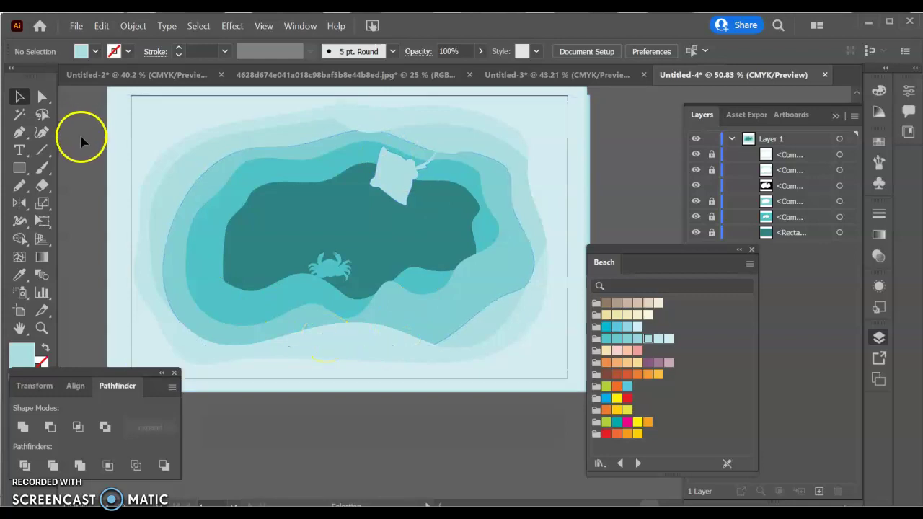
# Unlock and select all pool layers, then preview a Multiply Drop Shadow at 75% with 0.125 in blur.
pyautogui.moveTo(712, 154); pyautogui.dragTo(715, 223)
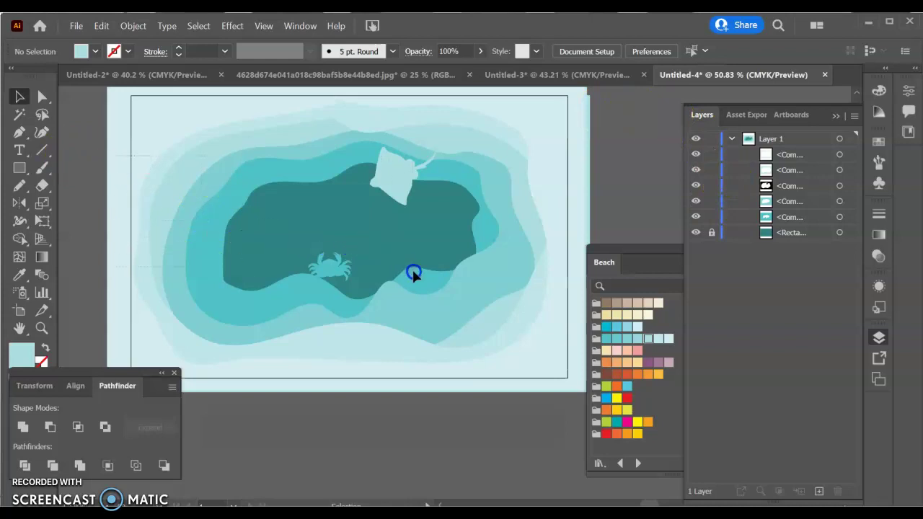
pyautogui.hotkey('ctrl', 'a')
pyautogui.moveTo(233, 26)
pyautogui.mouseDown()
pyautogui.moveTo(295, 150)
pyautogui.moveTo(195, 149)
pyautogui.mouseUp()
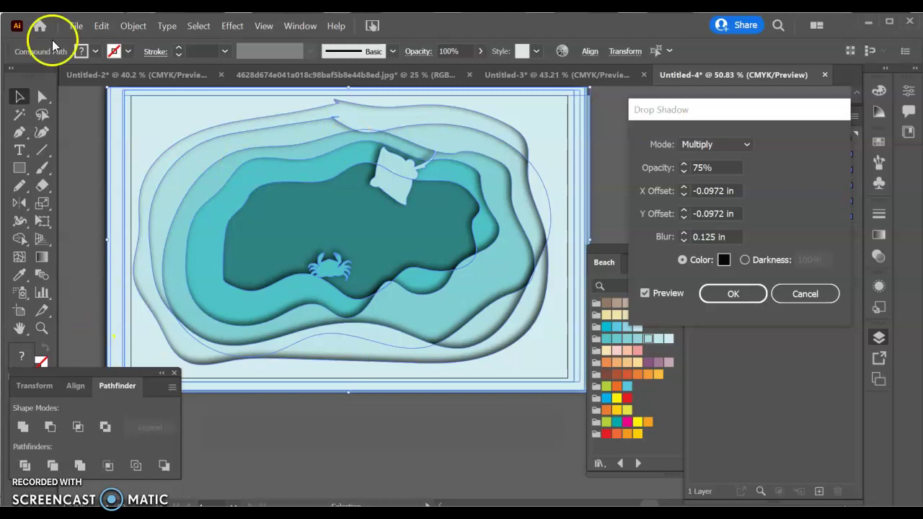
# Set the drop shadow offsets to X 0.25 in and Y 0.0972 in, shifting shadows right and down.
pyautogui.click(698, 191)
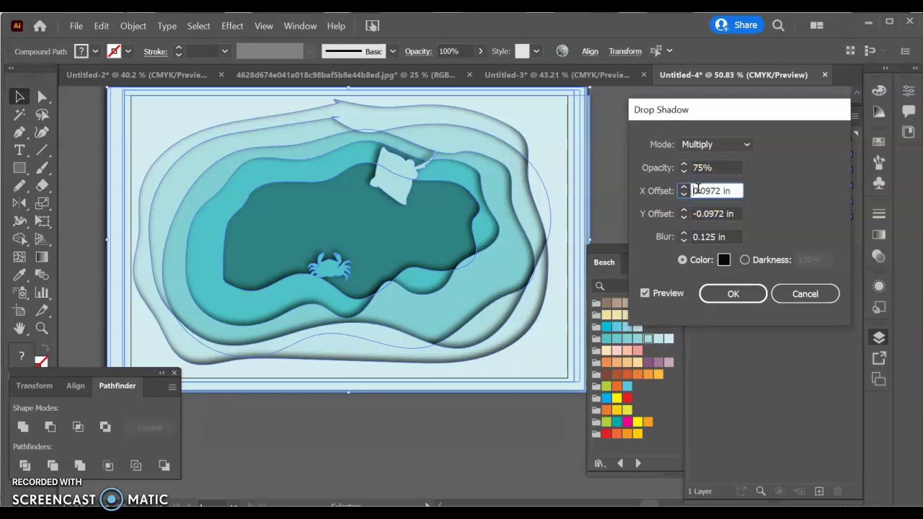
pyautogui.click(700, 213)
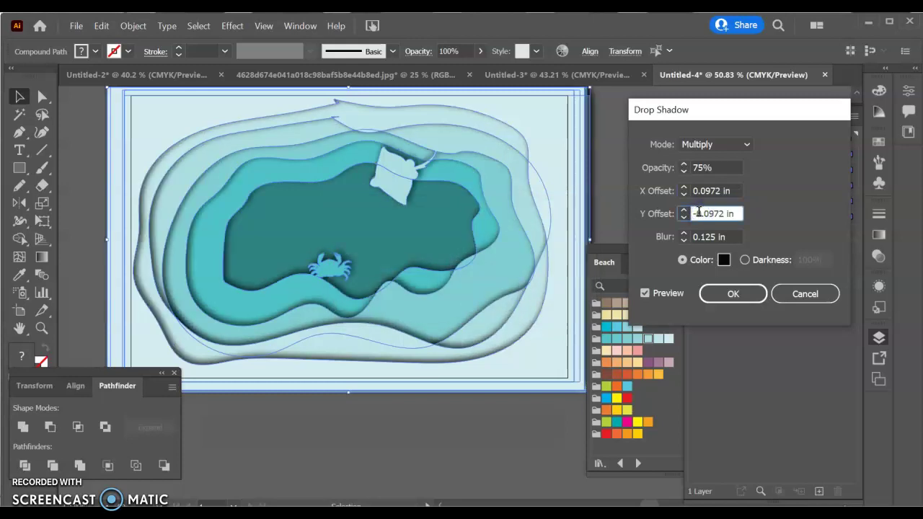
pyautogui.write('-')
pyautogui.click(720, 238)
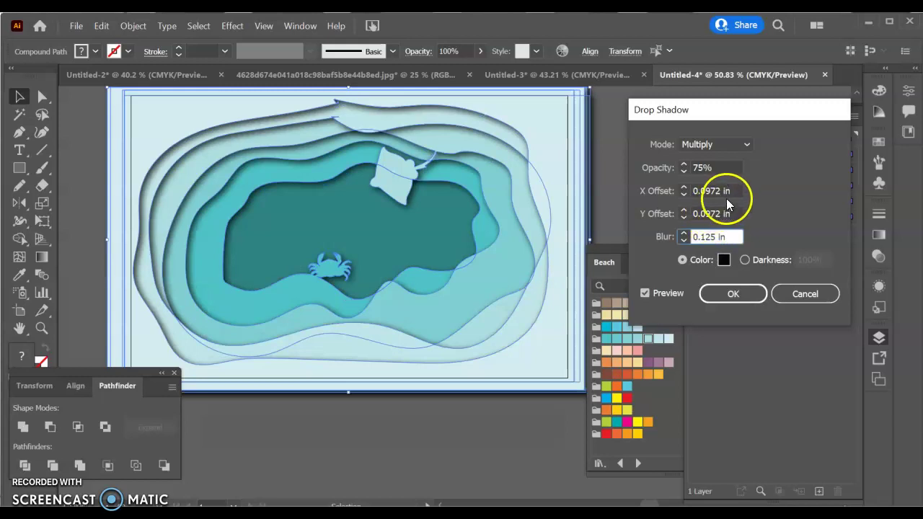
pyautogui.doubleClick(706, 189)
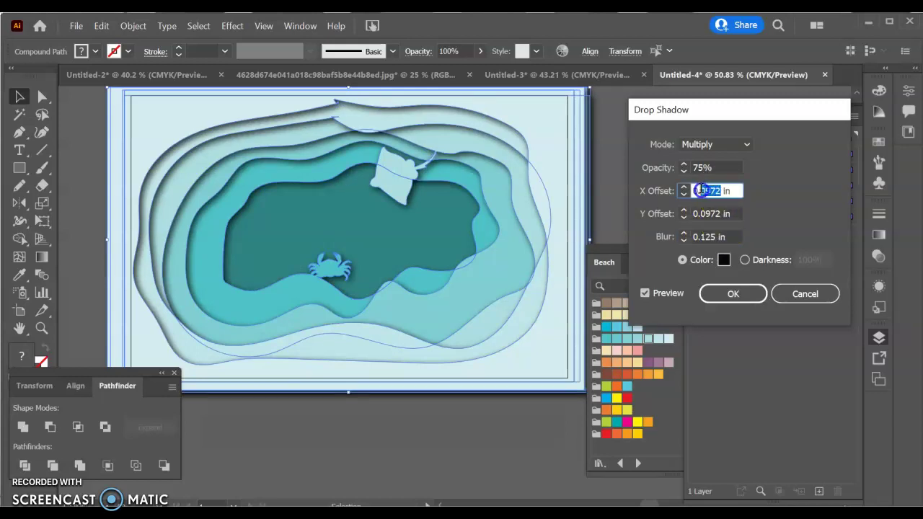
pyautogui.write('0.2')
pyautogui.click(709, 213)
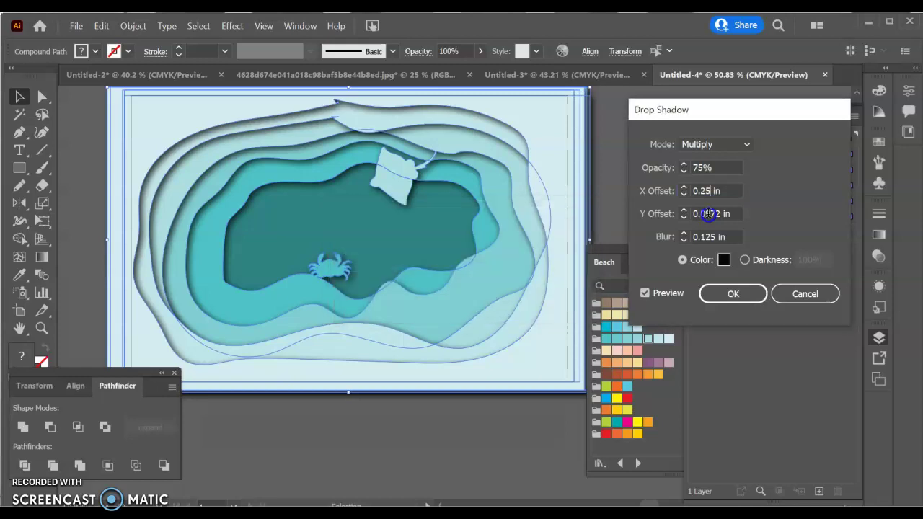
pyautogui.click(709, 213)
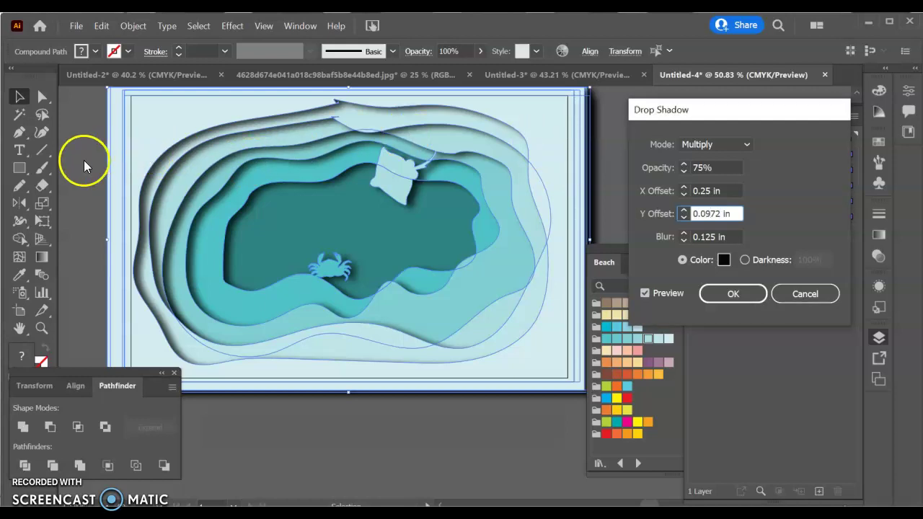
# Confirm the drop shadow and lock every inner layer, leaving only the outer wave editable.
pyautogui.click(754, 294)
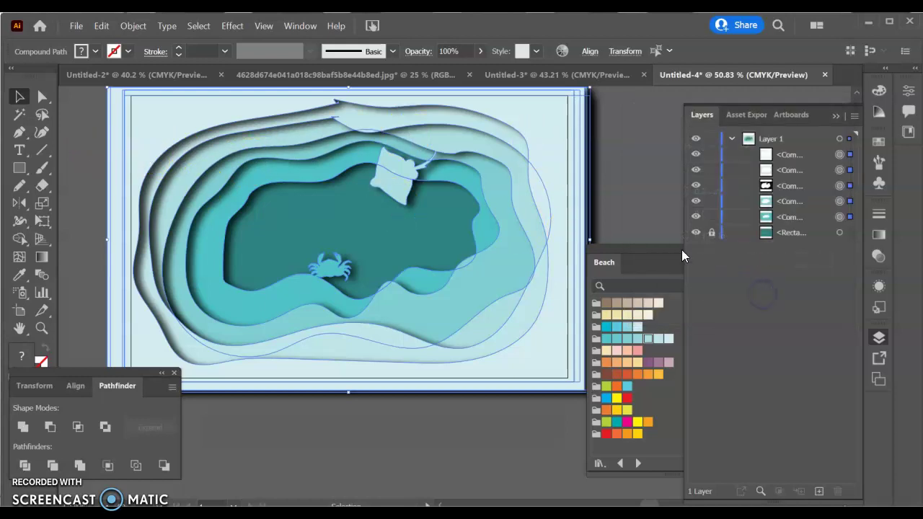
pyautogui.click(606, 139)
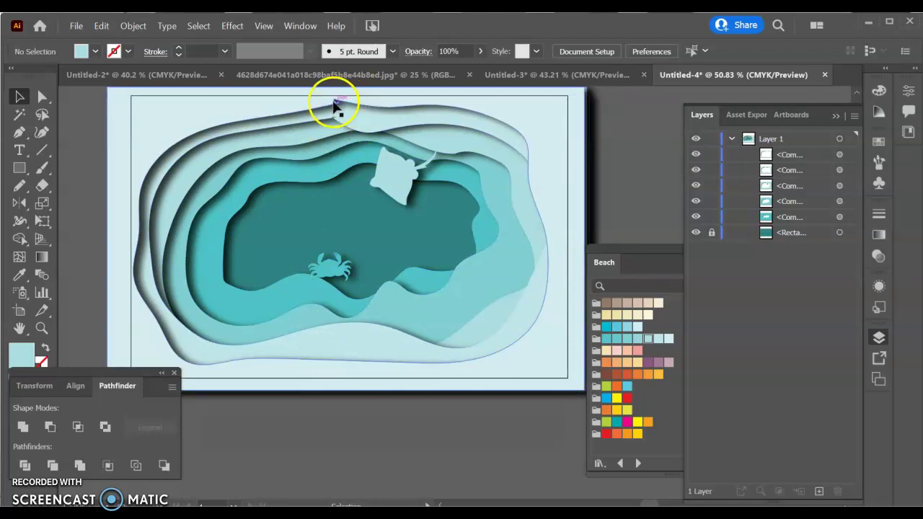
pyautogui.moveTo(340, 117)
pyautogui.mouseDown()
pyautogui.moveTo(354, 119)
pyautogui.moveTo(344, 122)
pyautogui.mouseUp()
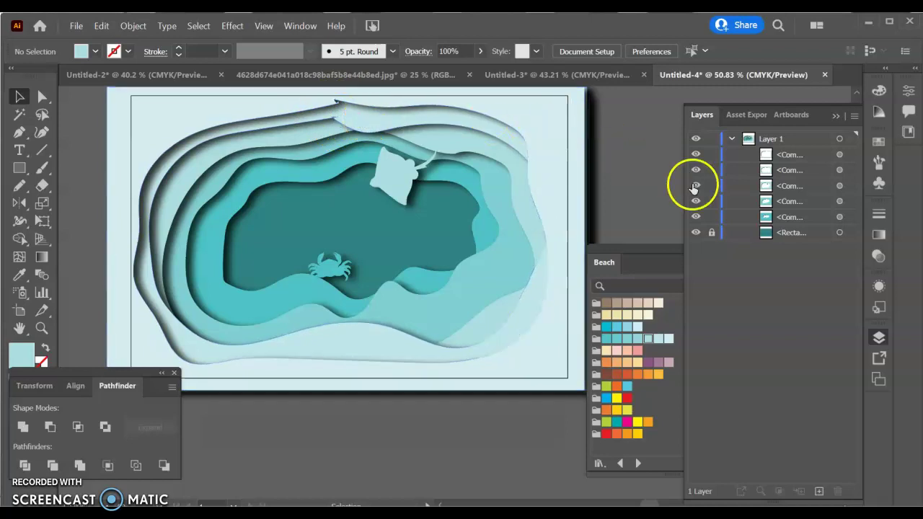
pyautogui.moveTo(712, 216); pyautogui.dragTo(709, 173)
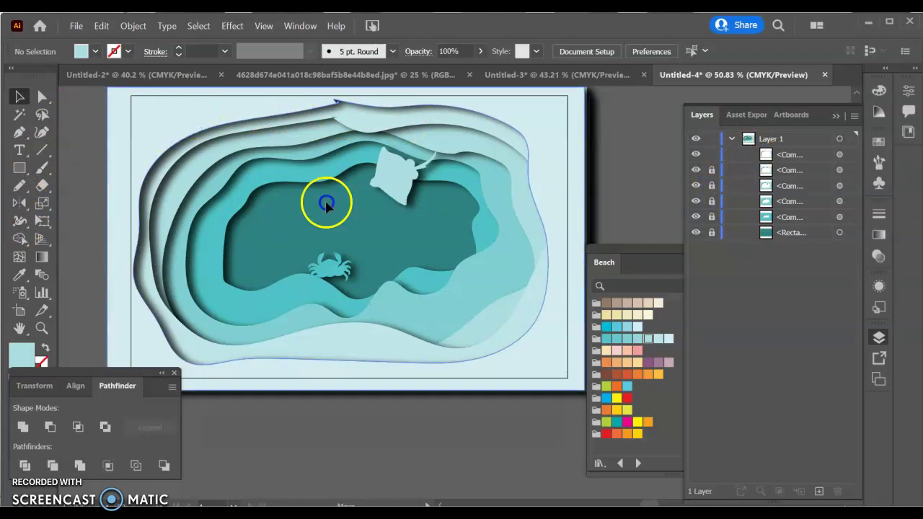
# Test-move the outermost wave, undo it, and inspect the artboard's right edge up close.
pyautogui.moveTo(330, 199); pyautogui.dragTo(314, 346)
pyautogui.click(363, 110)
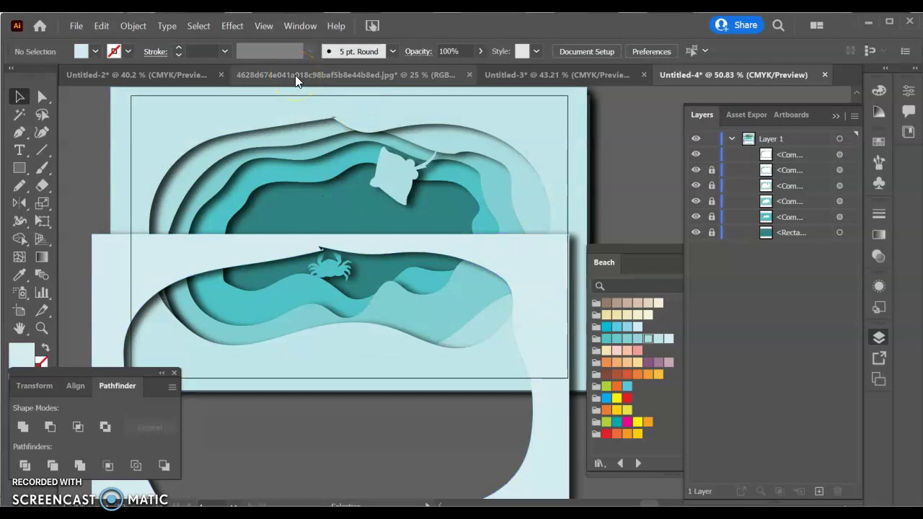
pyautogui.hotkey('ctrl', 'z')
pyautogui.hotkey('ctrl', 'z')
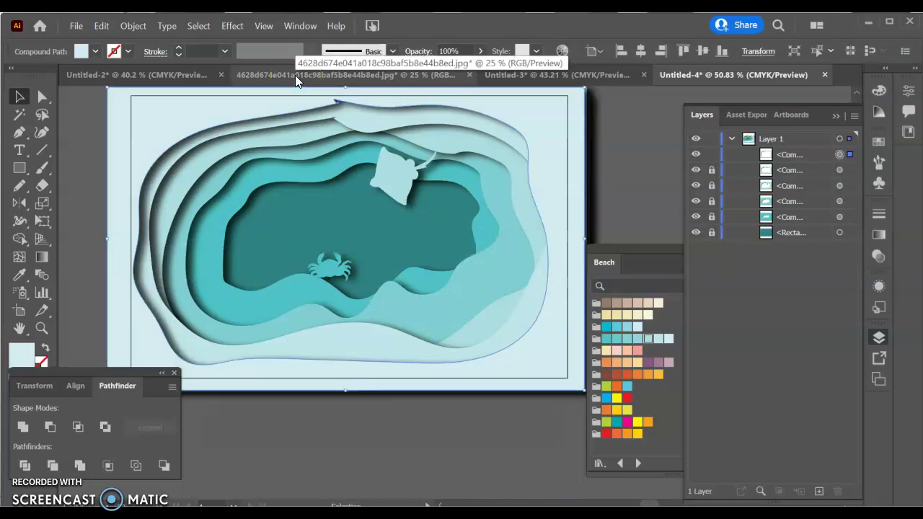
pyautogui.scroll(5, 610, 123)
pyautogui.click(748, 182)
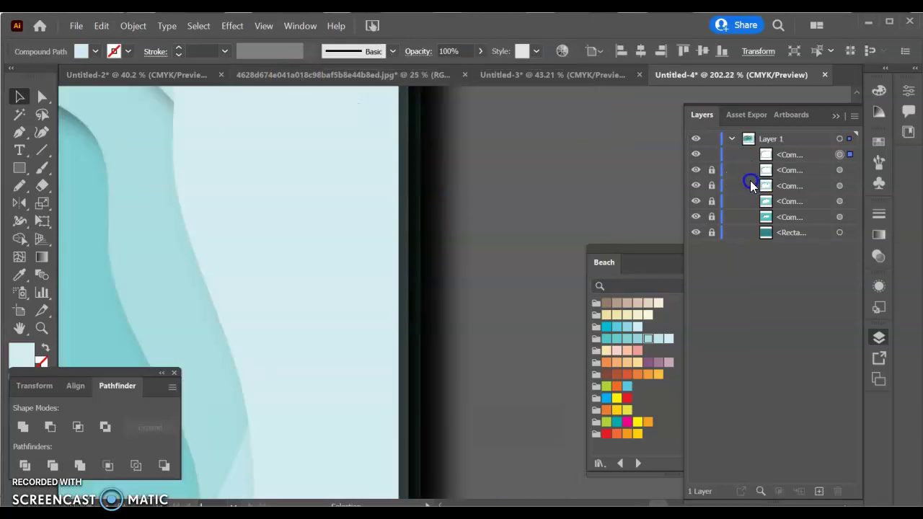
pyautogui.click(683, 266)
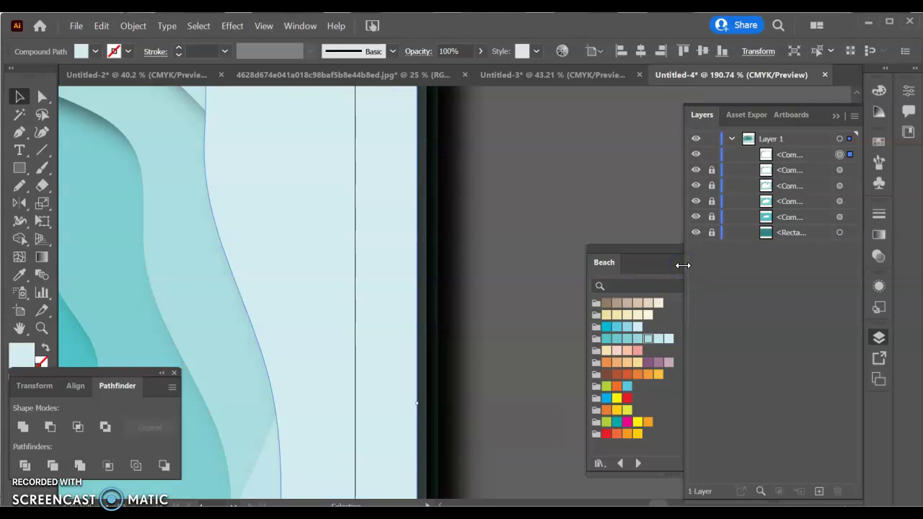
pyautogui.scroll(-5, 548, 212)
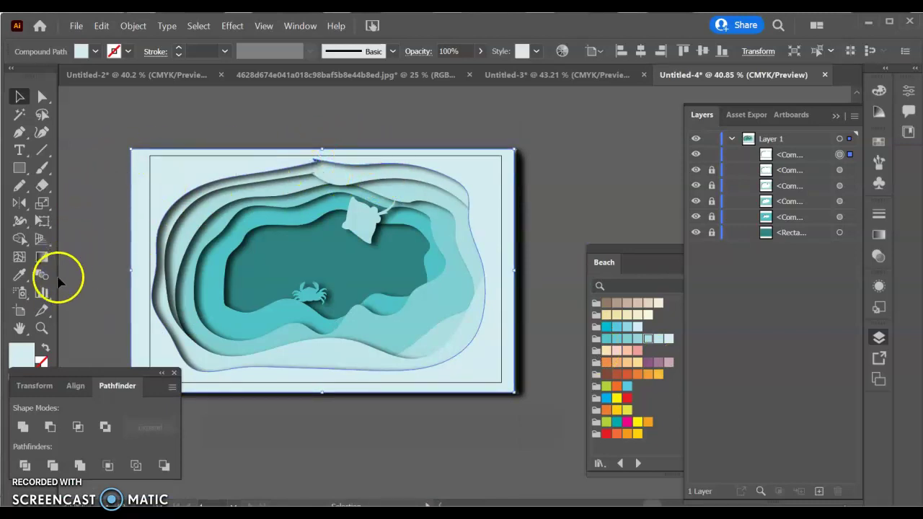
# Smooth the notch on the outer wave's top edge by deleting one anchor and moving the other.
pyautogui.click(41, 328)
pyautogui.moveTo(285, 141); pyautogui.dragTo(350, 237)
pyautogui.click(453, 378)
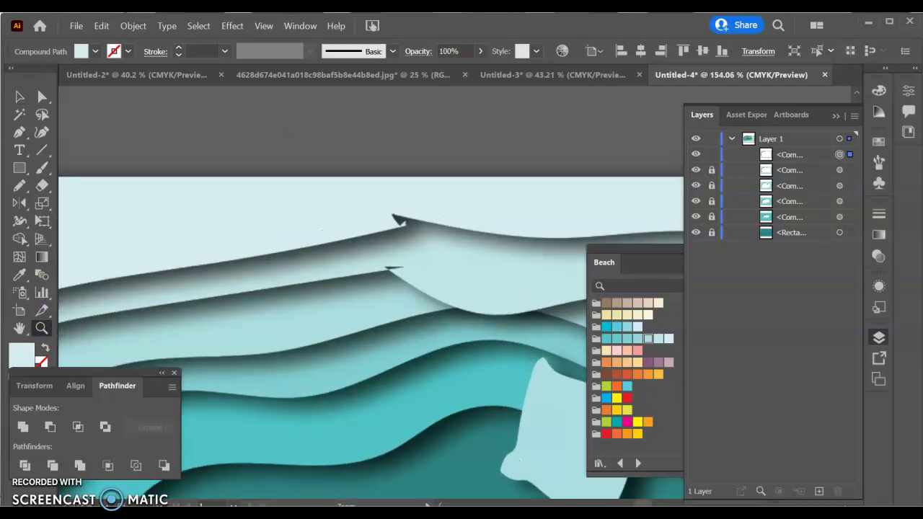
pyautogui.moveTo(313, 160); pyautogui.dragTo(435, 293)
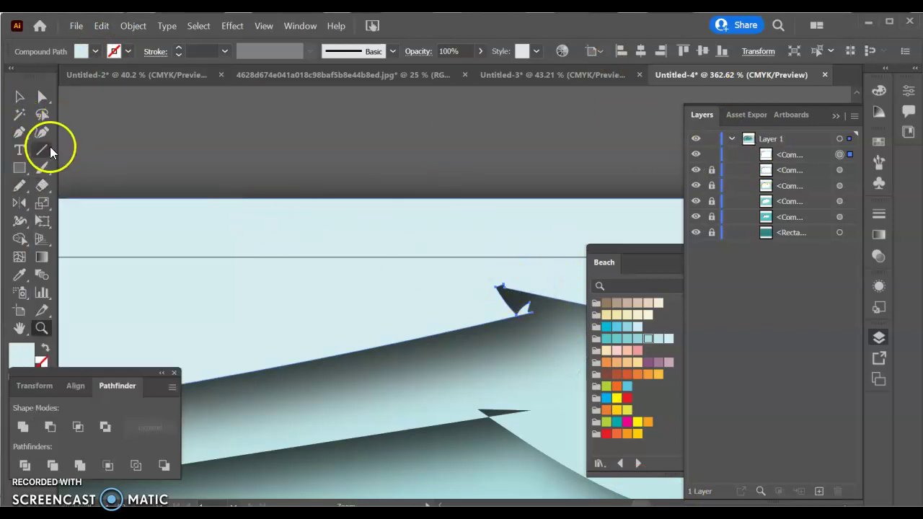
pyautogui.click(29, 133)
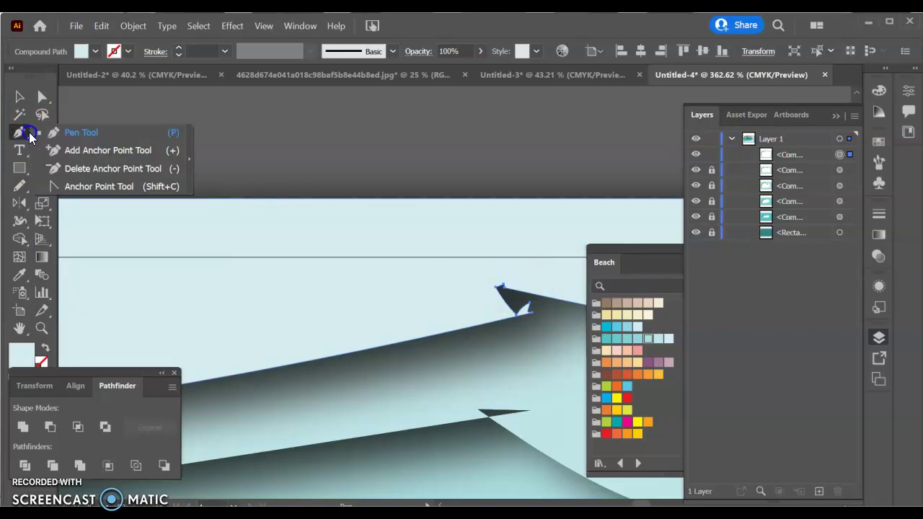
pyautogui.click(47, 166)
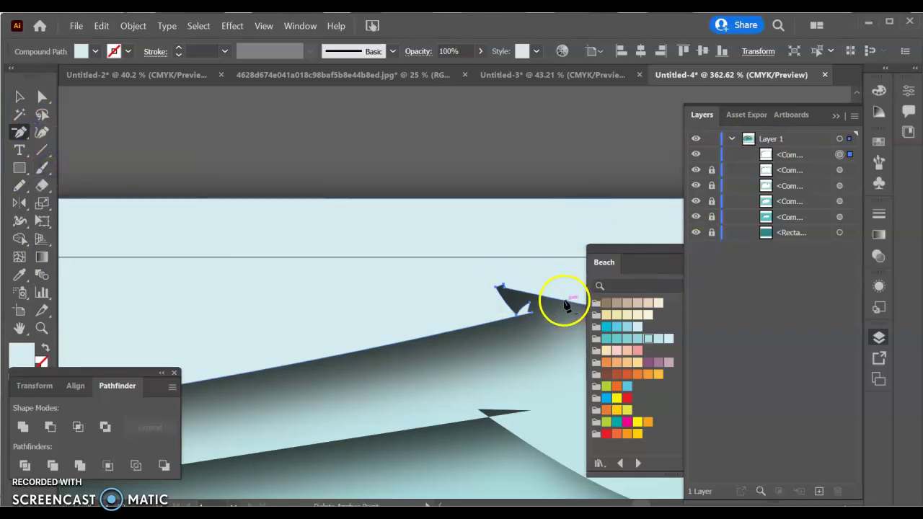
pyautogui.click(565, 302)
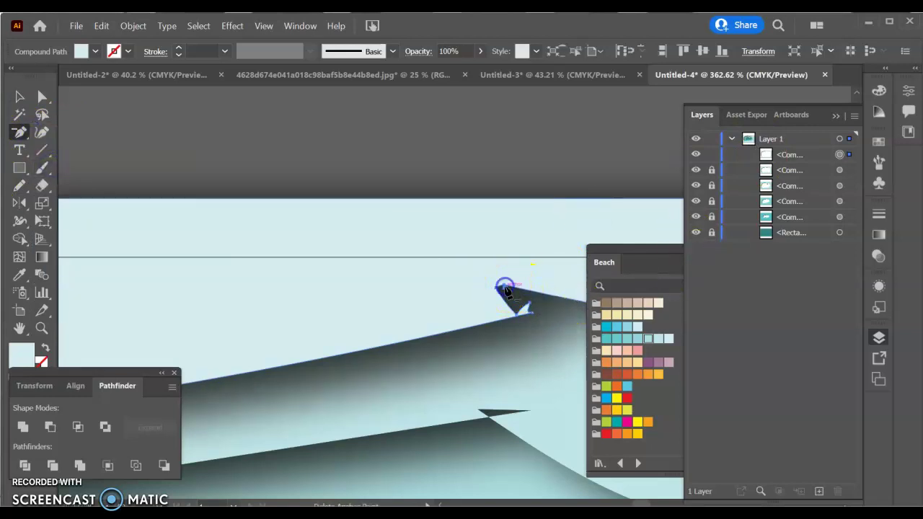
pyautogui.click(505, 288)
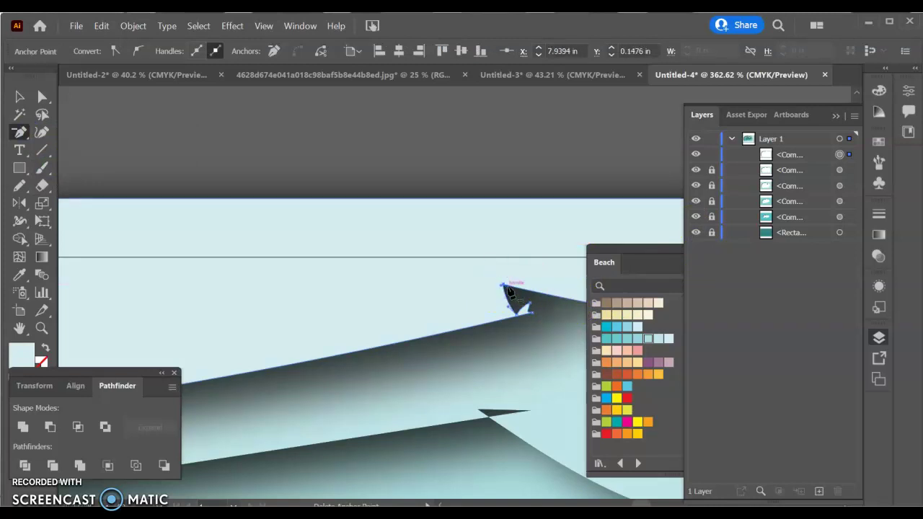
pyautogui.moveTo(505, 288); pyautogui.dragTo(532, 316)
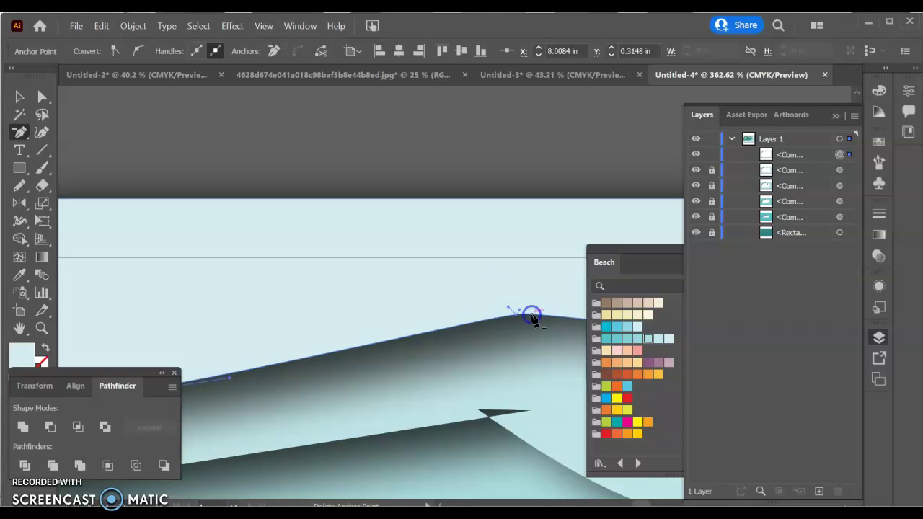
pyautogui.scroll(-5, 446, 177)
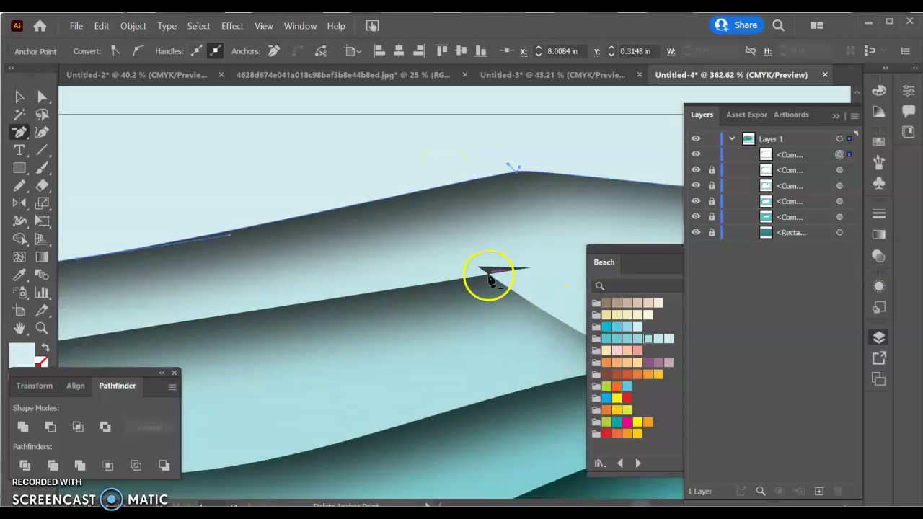
# Lock the outer wave, unlock the second wave, and fix its notch by deleting and adding anchors.
pyautogui.click(712, 155)
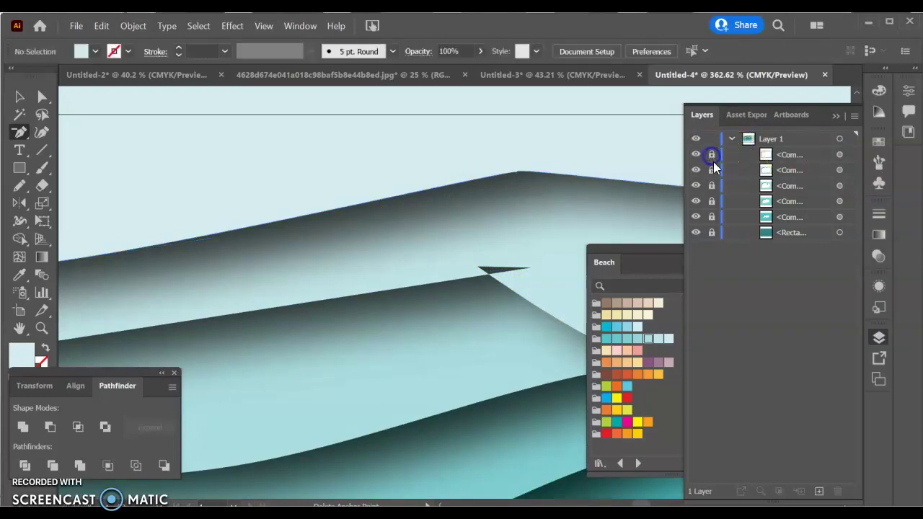
pyautogui.click(713, 171)
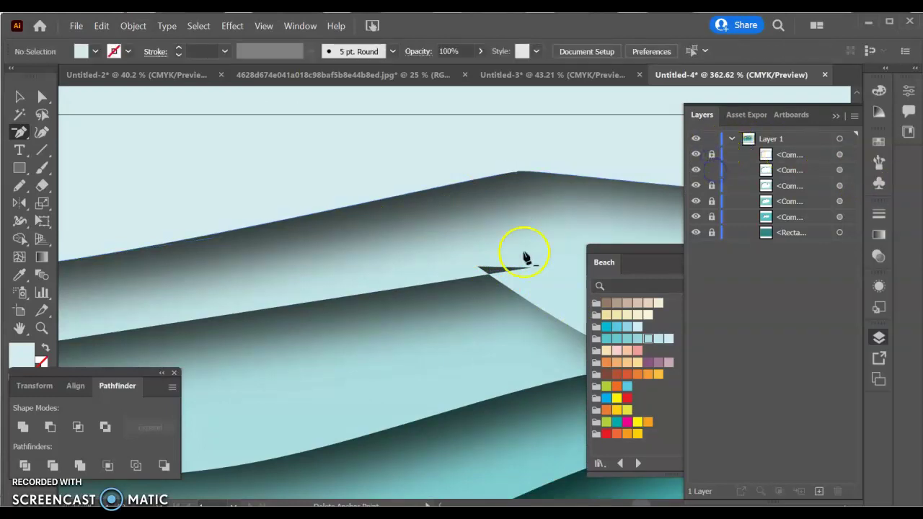
pyautogui.click(492, 276)
pyautogui.click(491, 274)
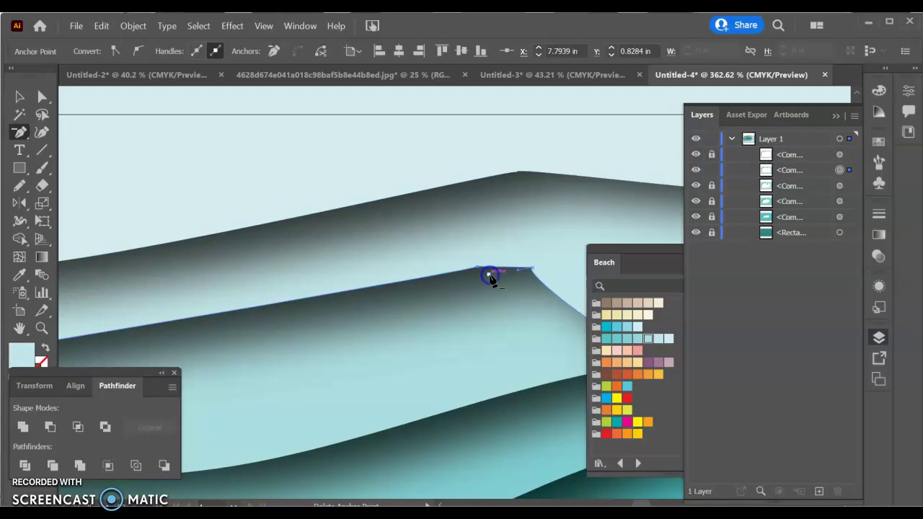
pyautogui.click(531, 270)
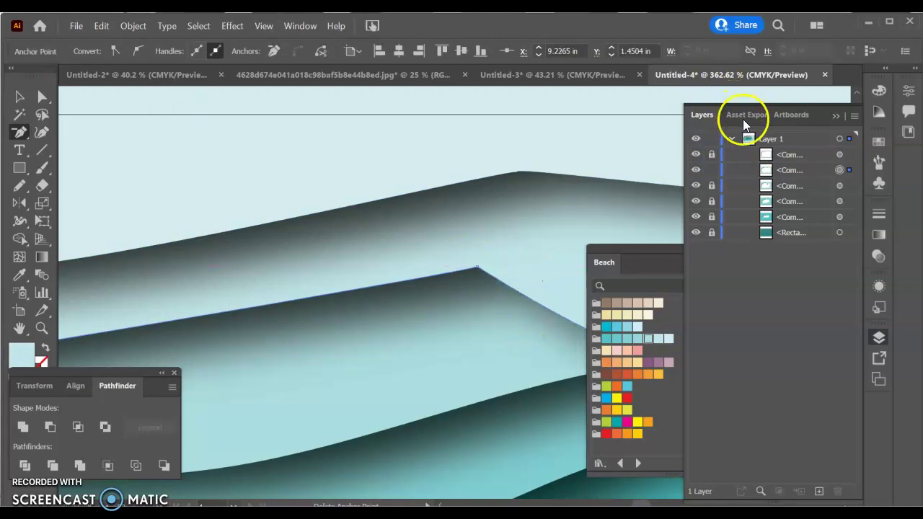
pyautogui.moveTo(19, 132); pyautogui.dragTo(80, 150)
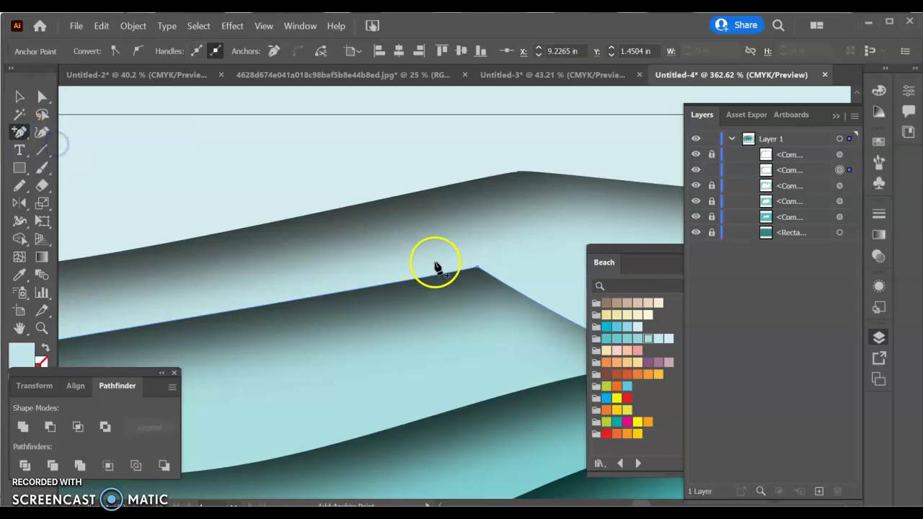
pyautogui.click(530, 295)
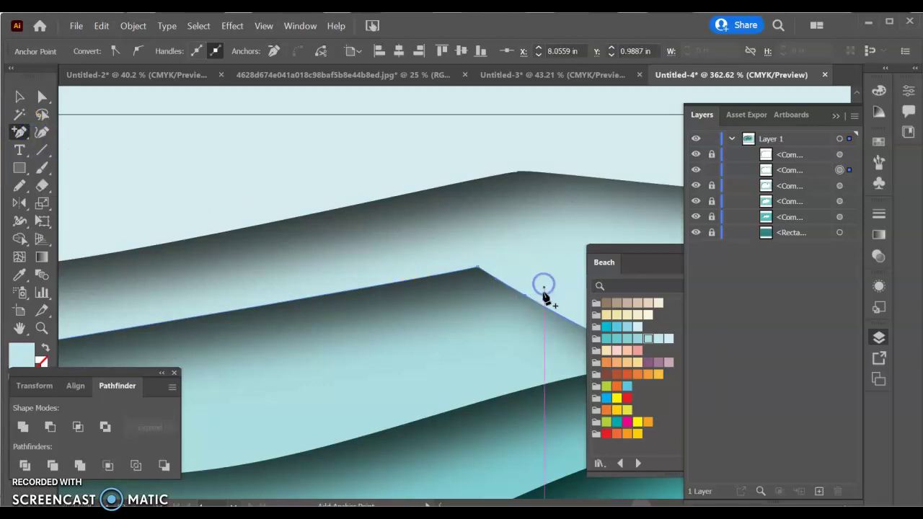
pyautogui.click(22, 97)
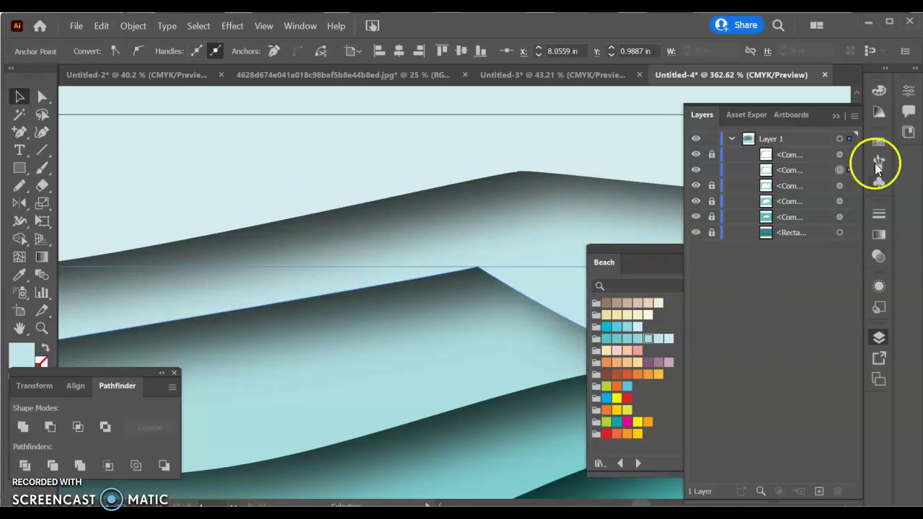
# Collapse the Layers panel, zoom out twice, and move the Beach swatches aside to frame the artboard.
pyautogui.click(834, 118)
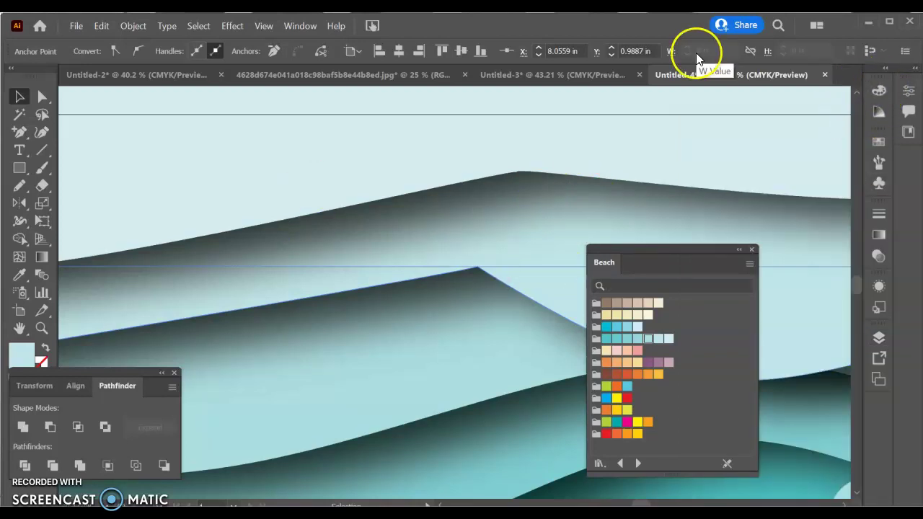
pyautogui.hotkey('ctrl', '-')
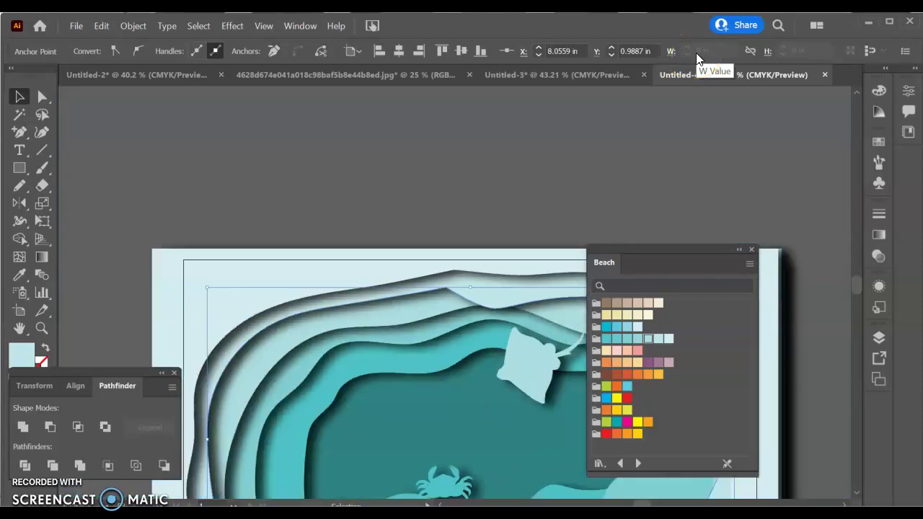
pyautogui.hotkey('ctrl', '-')
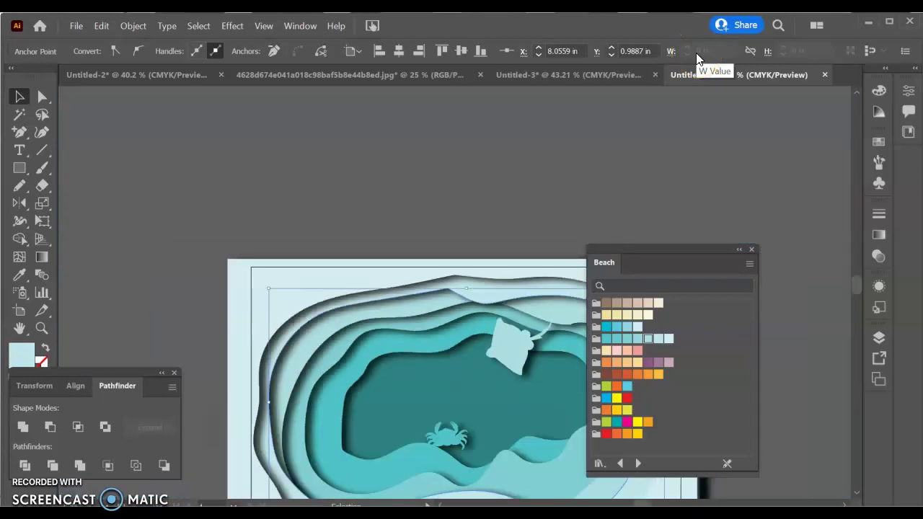
pyautogui.moveTo(668, 257); pyautogui.dragTo(776, 116)
pyautogui.scroll(-3, 637, 210)
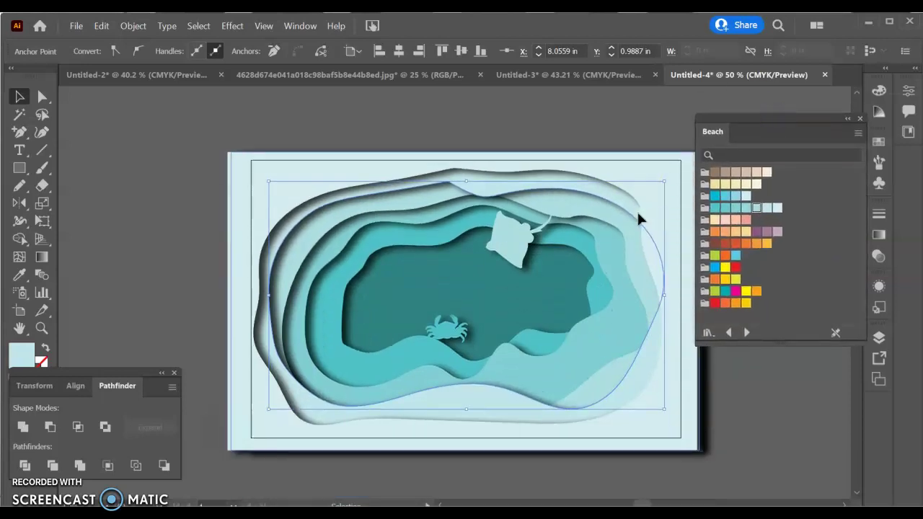